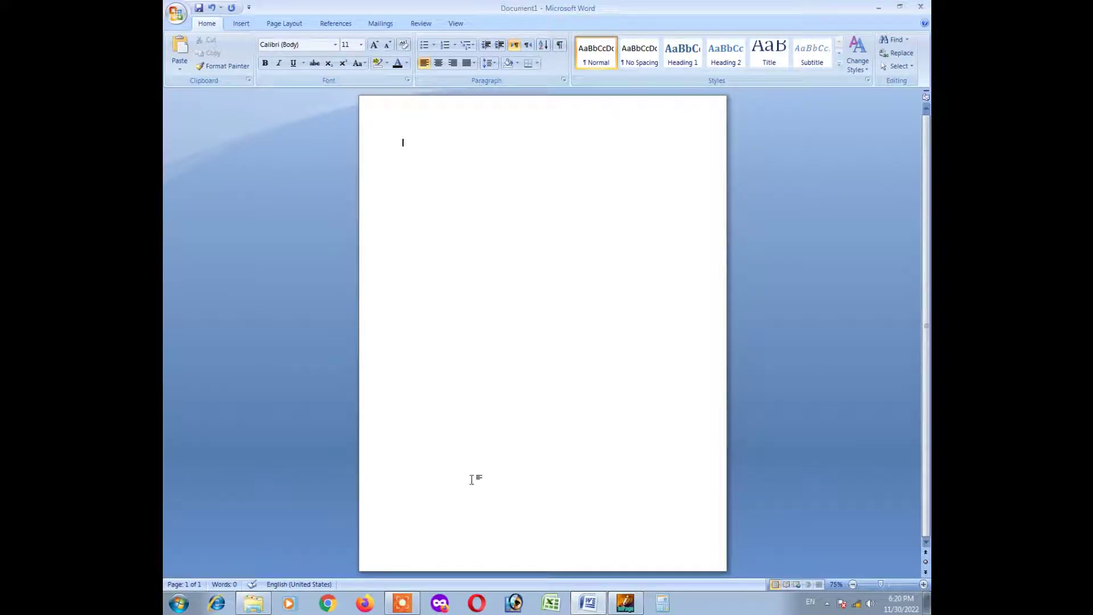
# Draw a large isosceles triangle, about 5.71" by 4.42", on the blank page.
pyautogui.click(244, 25)
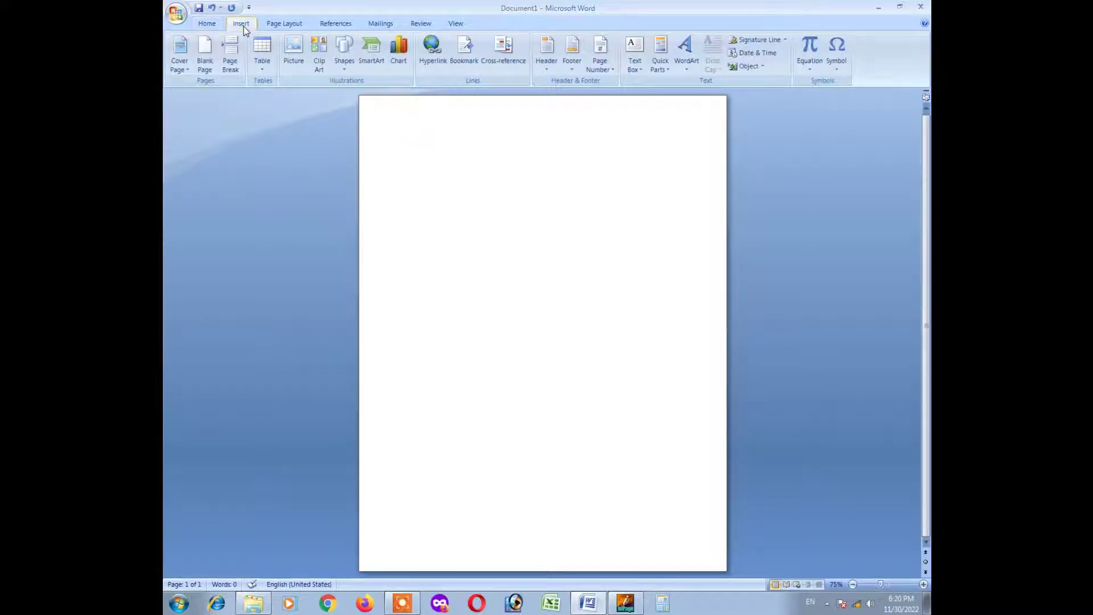
pyautogui.click(343, 58)
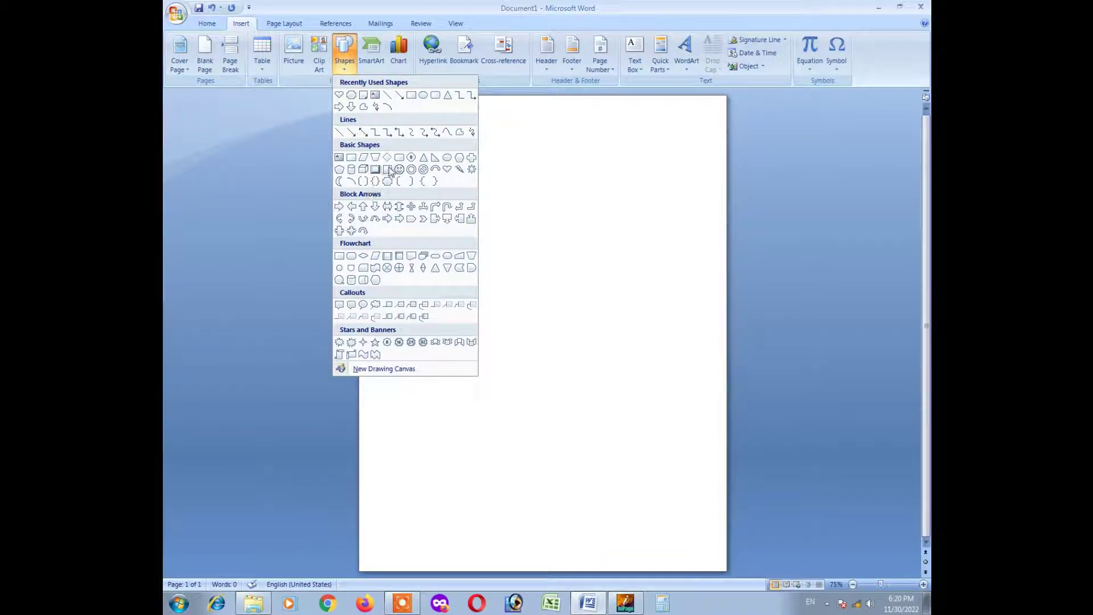
pyautogui.click(424, 160)
pyautogui.moveTo(429, 158); pyautogui.dragTo(620, 405)
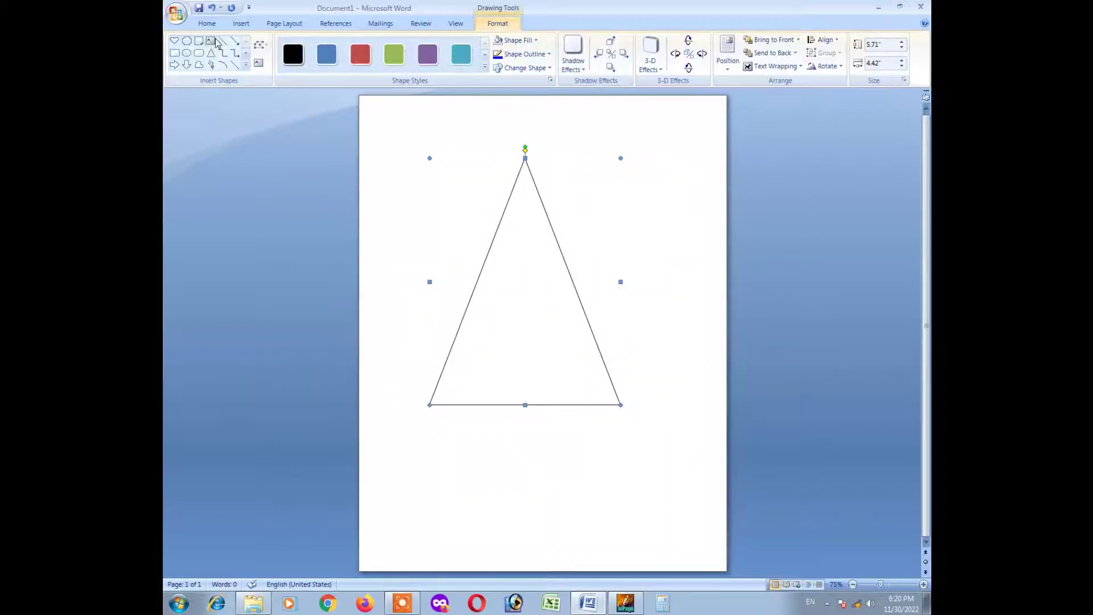
# Draw a 3.47" by 3.01" flowchart card shape to the right of the triangle.
pyautogui.click(240, 23)
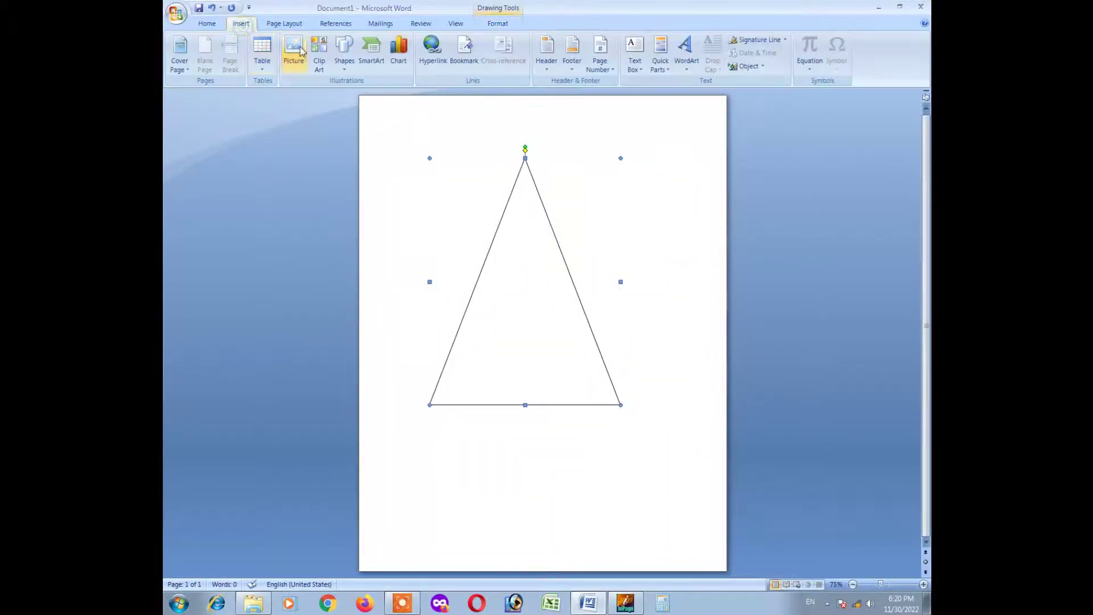
pyautogui.click(346, 62)
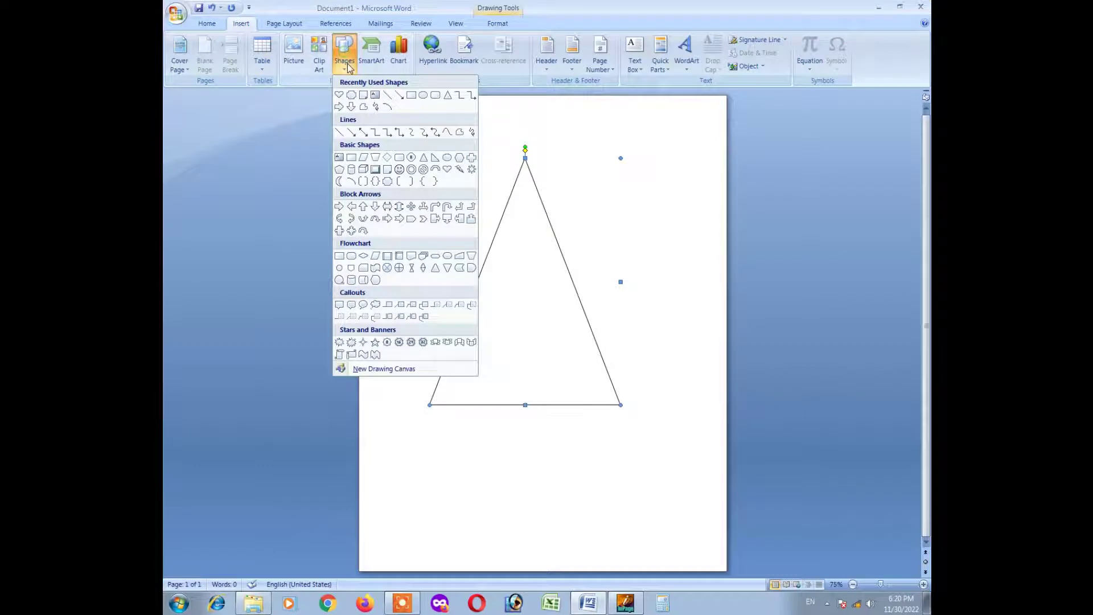
pyautogui.click(364, 268)
pyautogui.moveTo(576, 199); pyautogui.dragTo(706, 349)
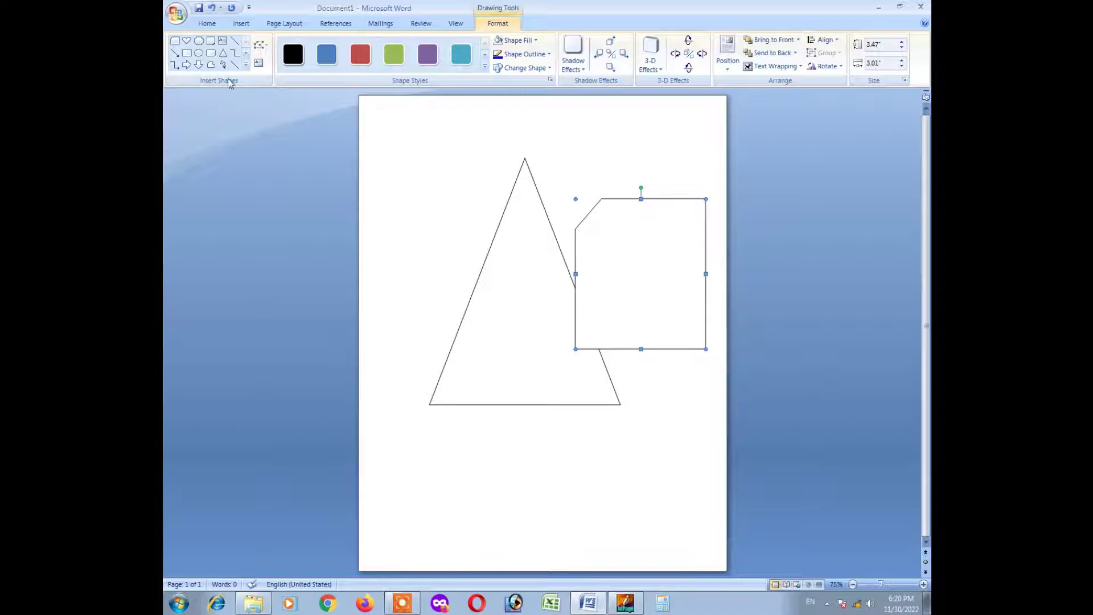
# Draw a 3.14" by 3.15" bevel frame overlapping the triangle's top left.
pyautogui.click(245, 66)
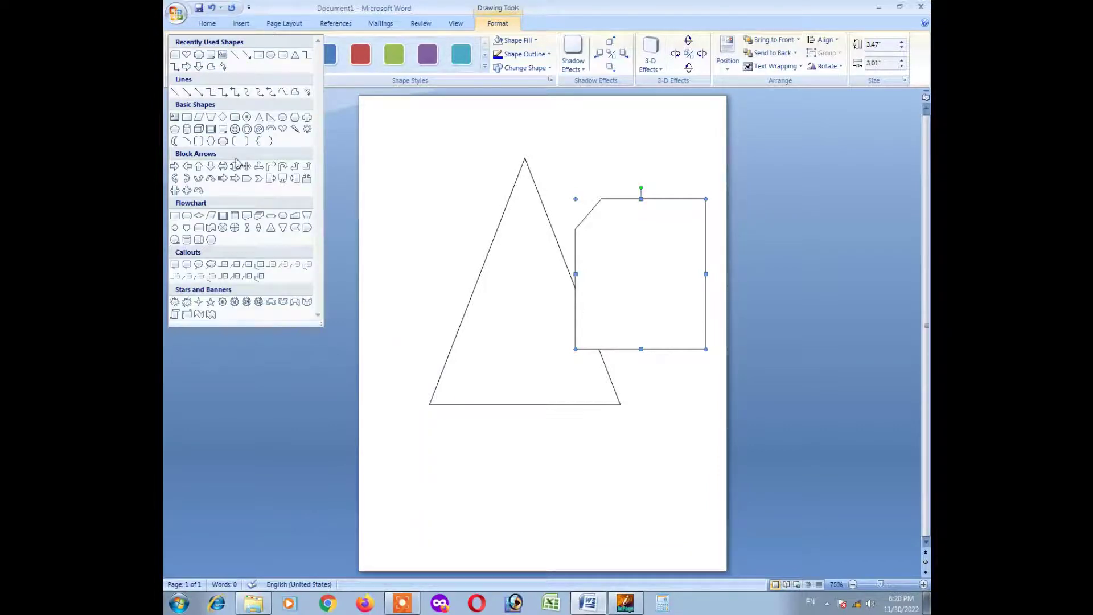
pyautogui.click(211, 128)
pyautogui.moveTo(400, 155); pyautogui.dragTo(537, 290)
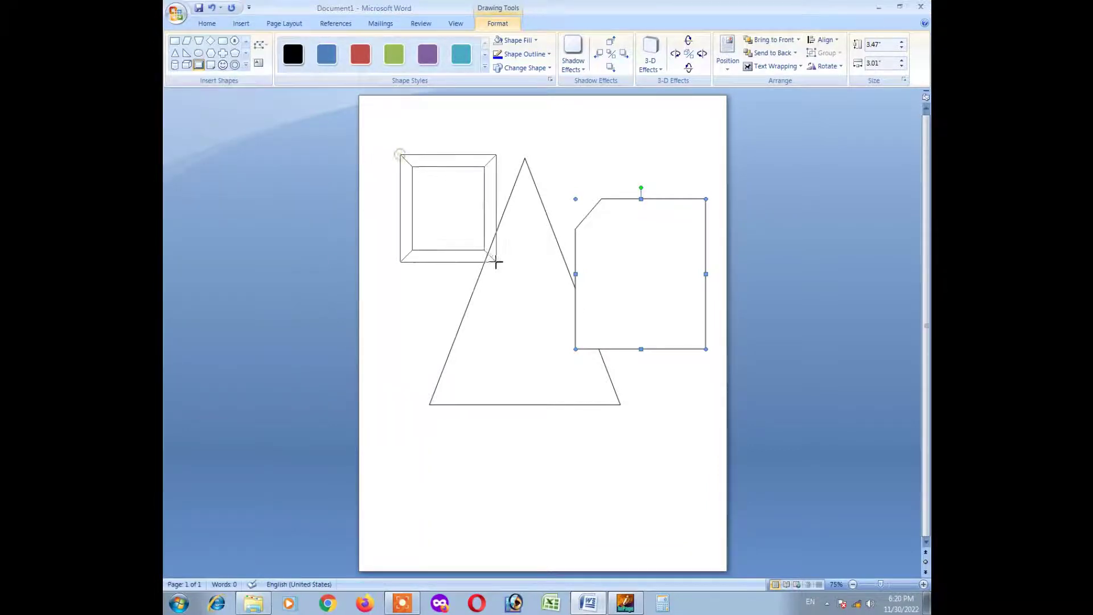
pyautogui.click(245, 67)
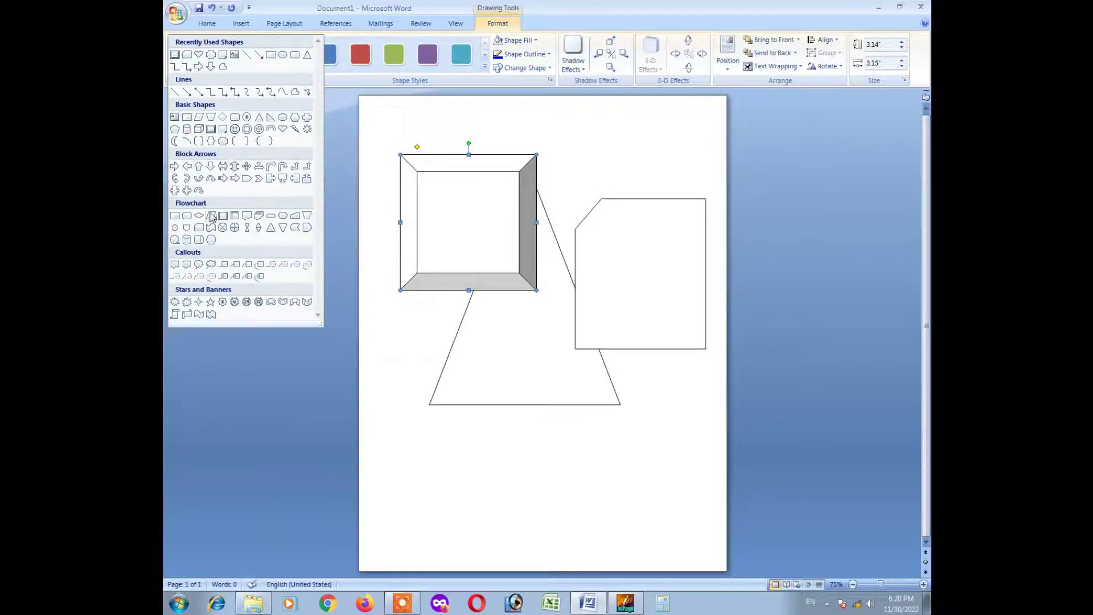
# Draw a cloud callout overlapping the frame's right side.
pyautogui.click(212, 265)
pyautogui.moveTo(582, 160); pyautogui.dragTo(498, 281)
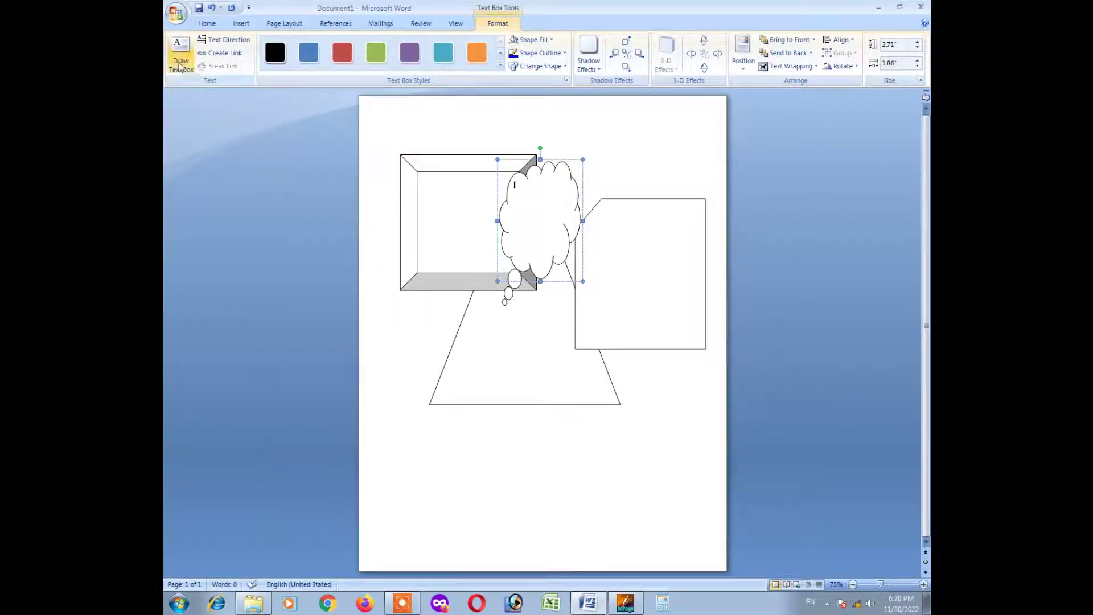
pyautogui.click(652, 152)
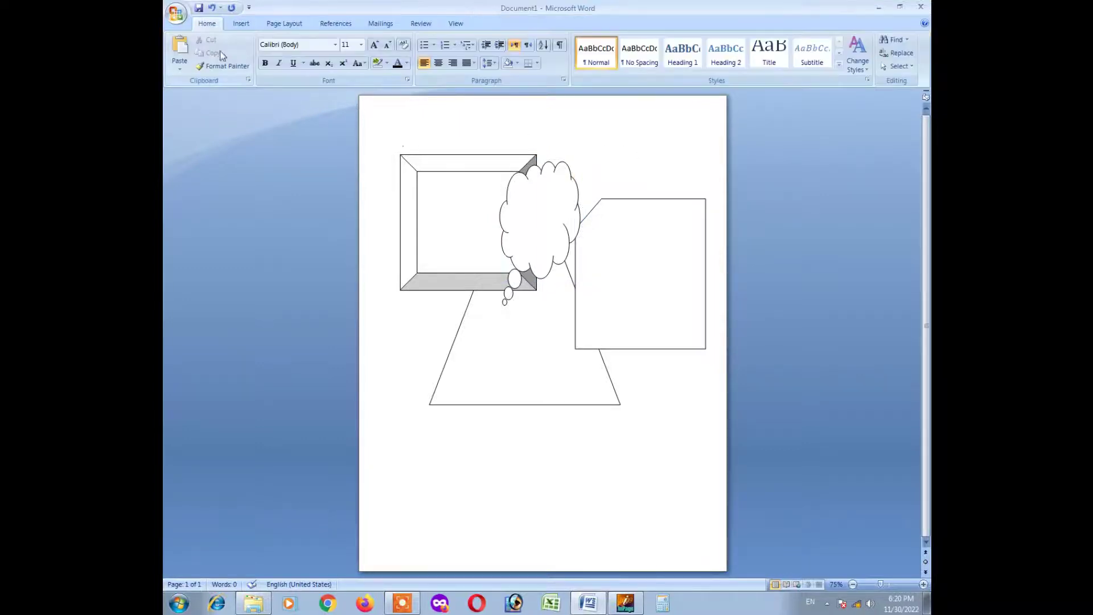
# Draw a small 1.56" by 1.08" snipped-corner rectangle above the card at top right.
pyautogui.click(241, 24)
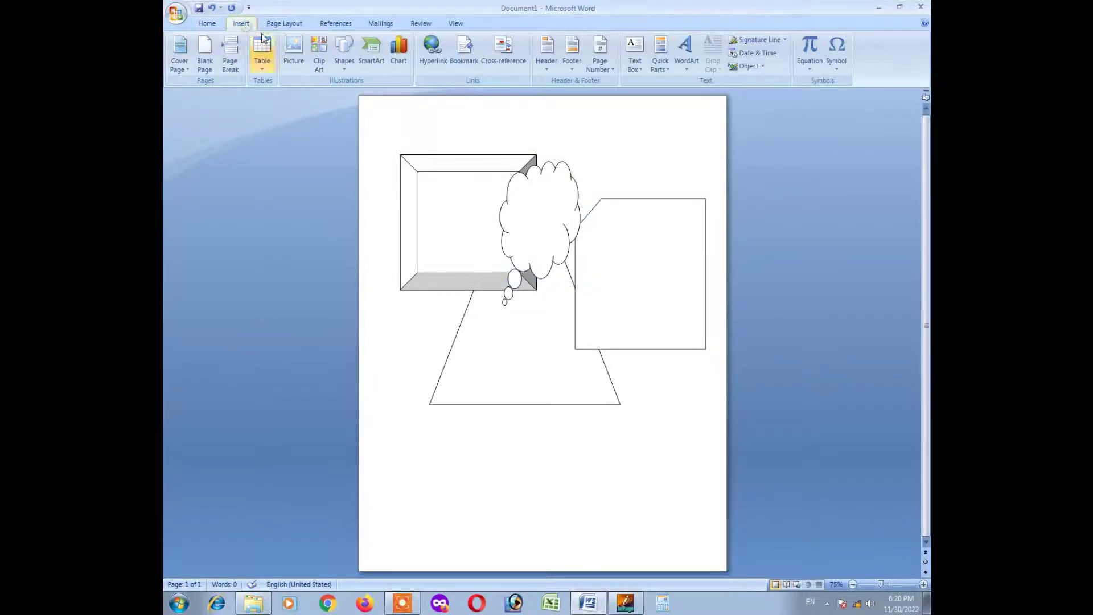
pyautogui.click(344, 57)
pyautogui.click(364, 95)
pyautogui.moveTo(608, 143); pyautogui.dragTo(655, 209)
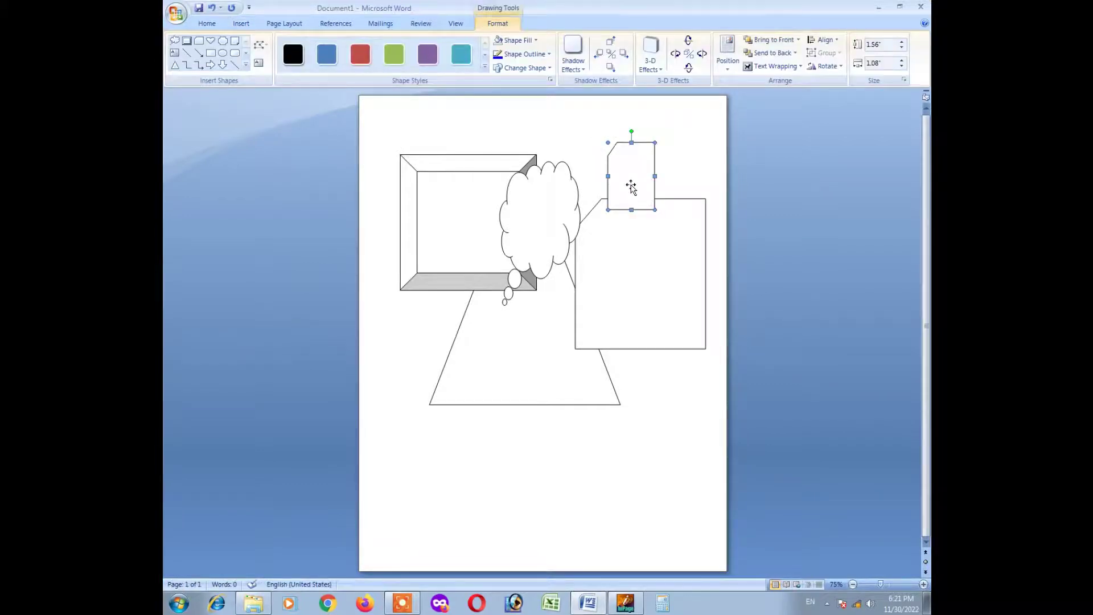
pyautogui.click(515, 206)
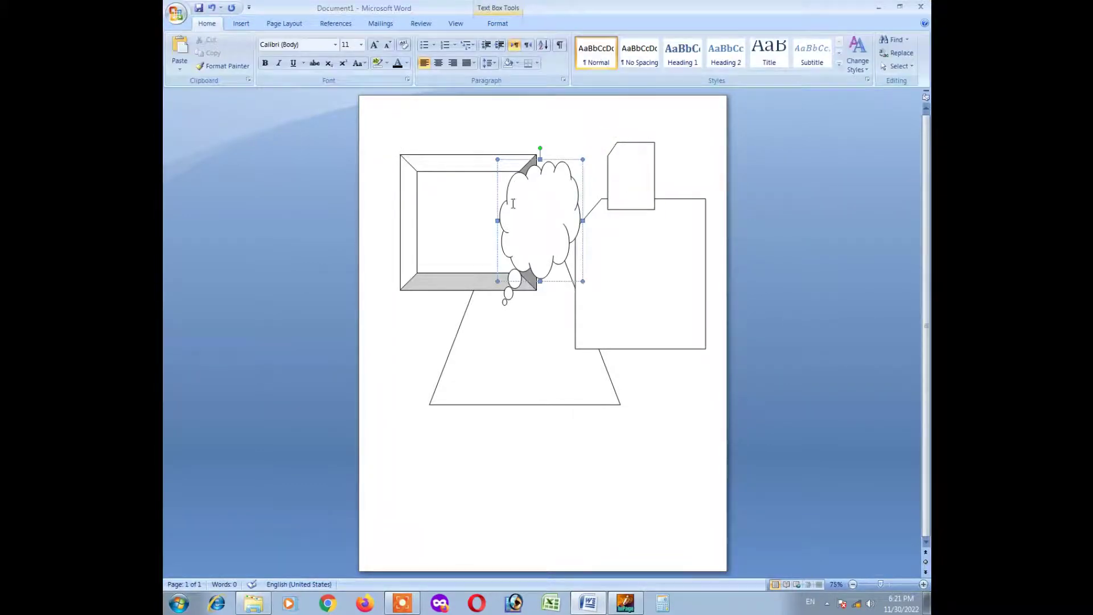
pyautogui.click(403, 145)
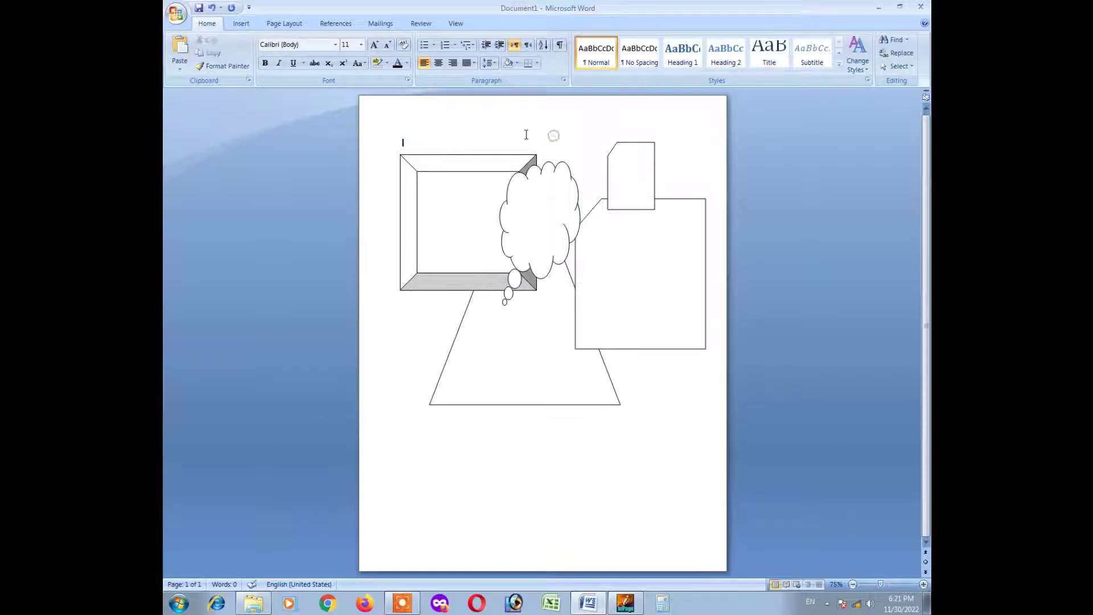
pyautogui.click(667, 277)
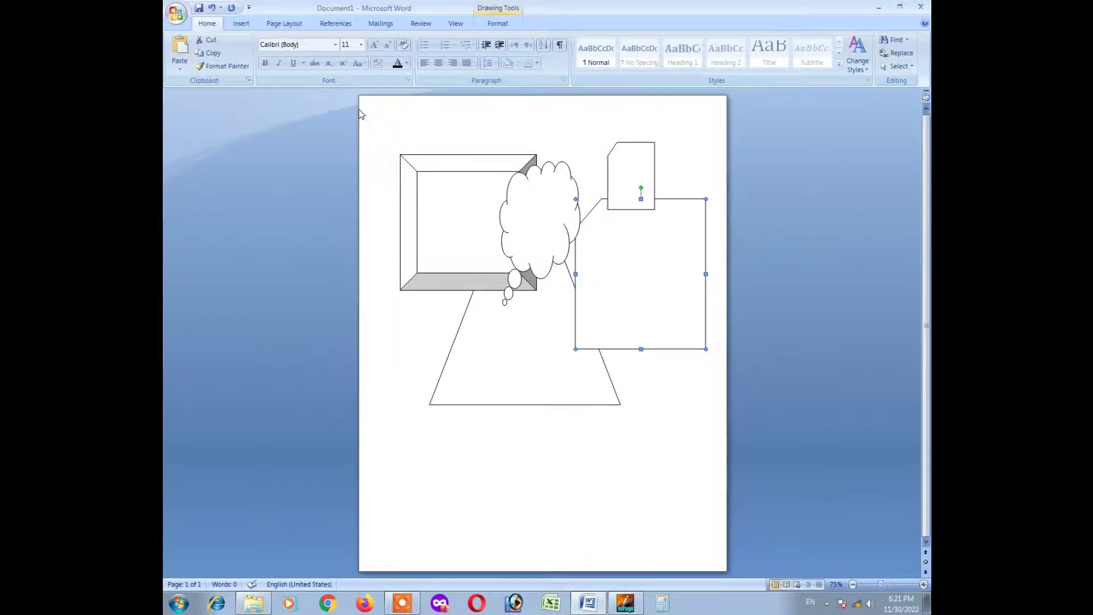
# Add two short lines of typed text inside the small top-right snipped shape.
pyautogui.click(244, 25)
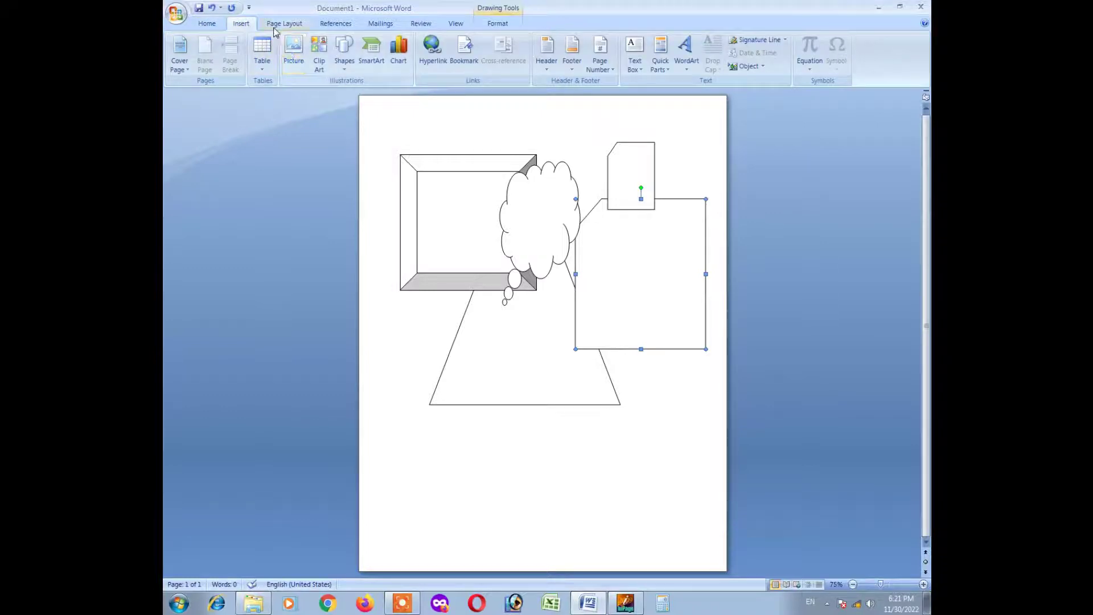
pyautogui.click(345, 57)
pyautogui.click(583, 181)
pyautogui.click(629, 175)
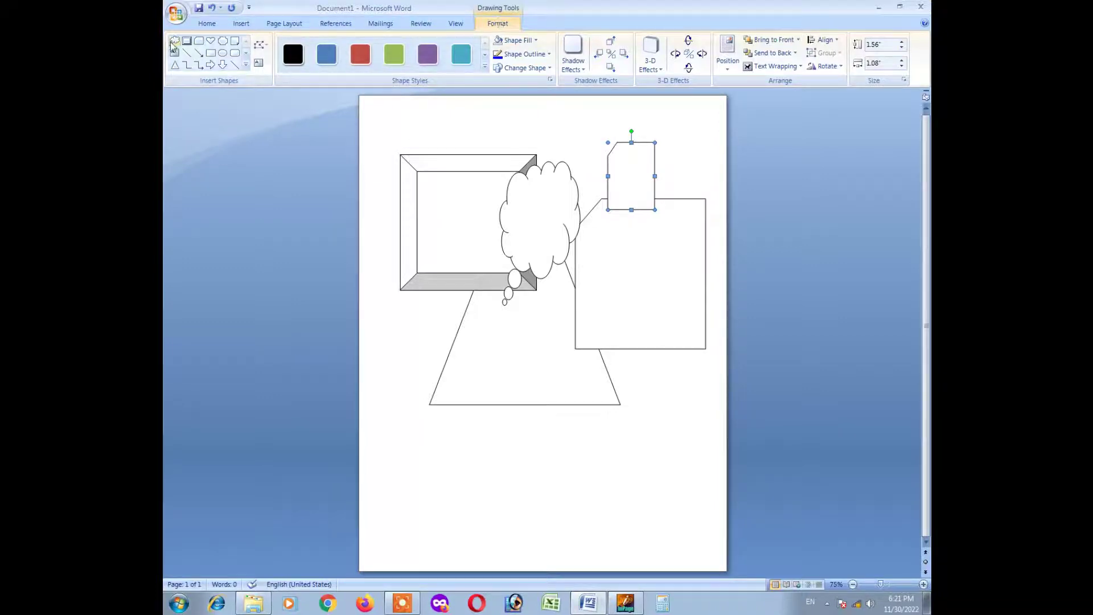
pyautogui.click(259, 64)
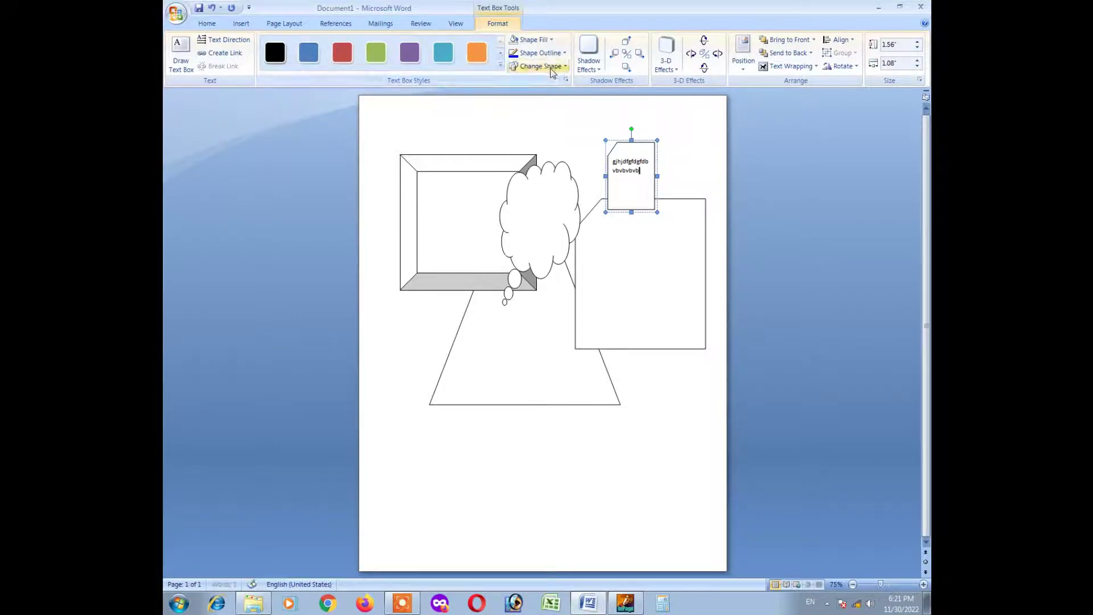
pyautogui.click(550, 40)
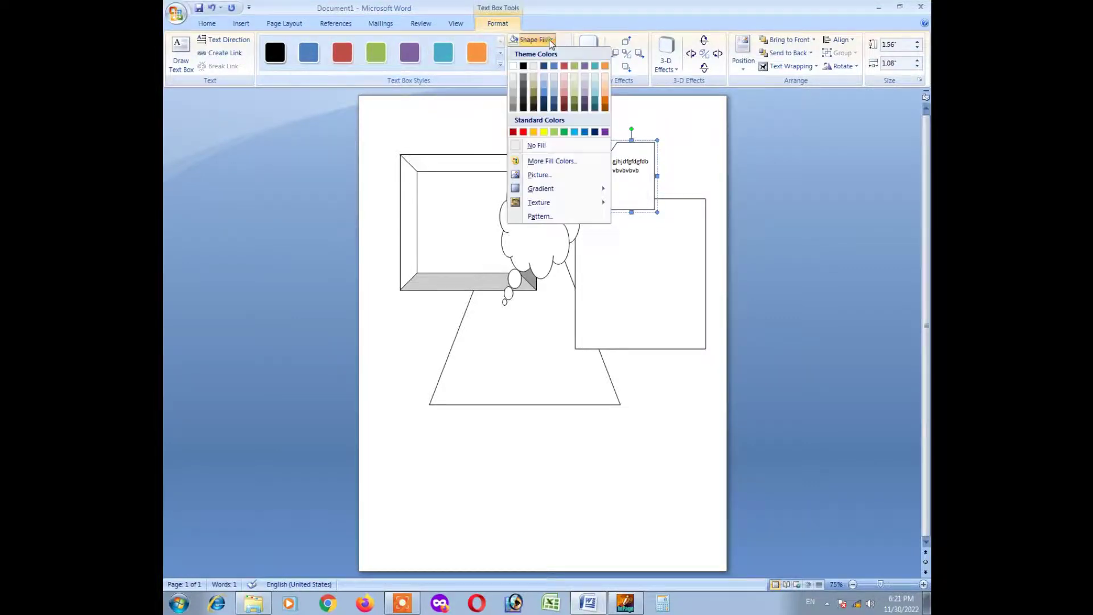
# Fill the text box blue and give it an orange outline.
pyautogui.click(545, 83)
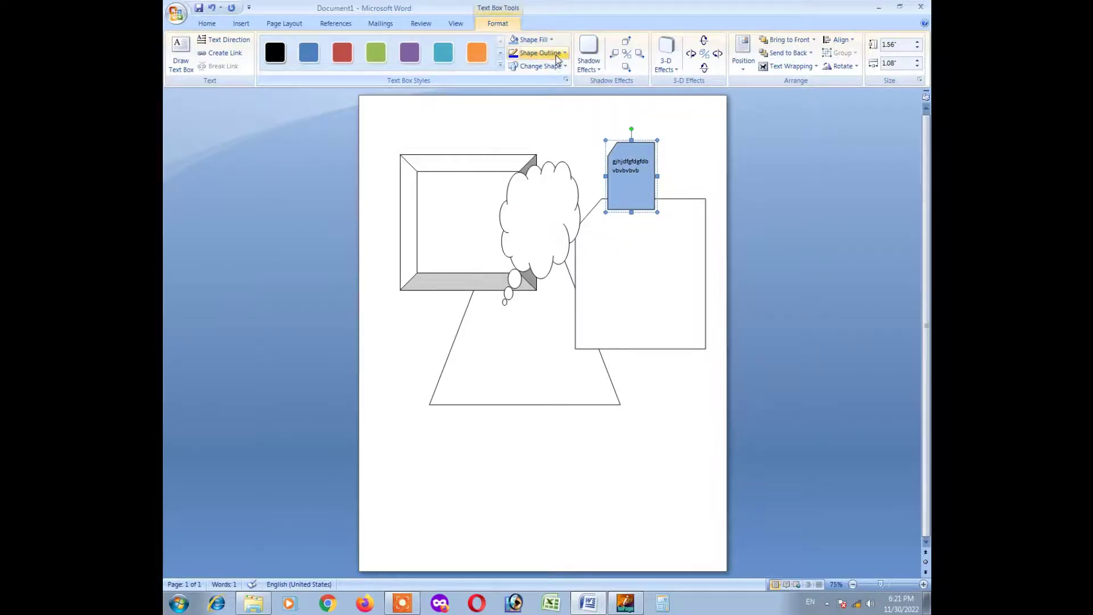
pyautogui.click(547, 53)
pyautogui.click(554, 105)
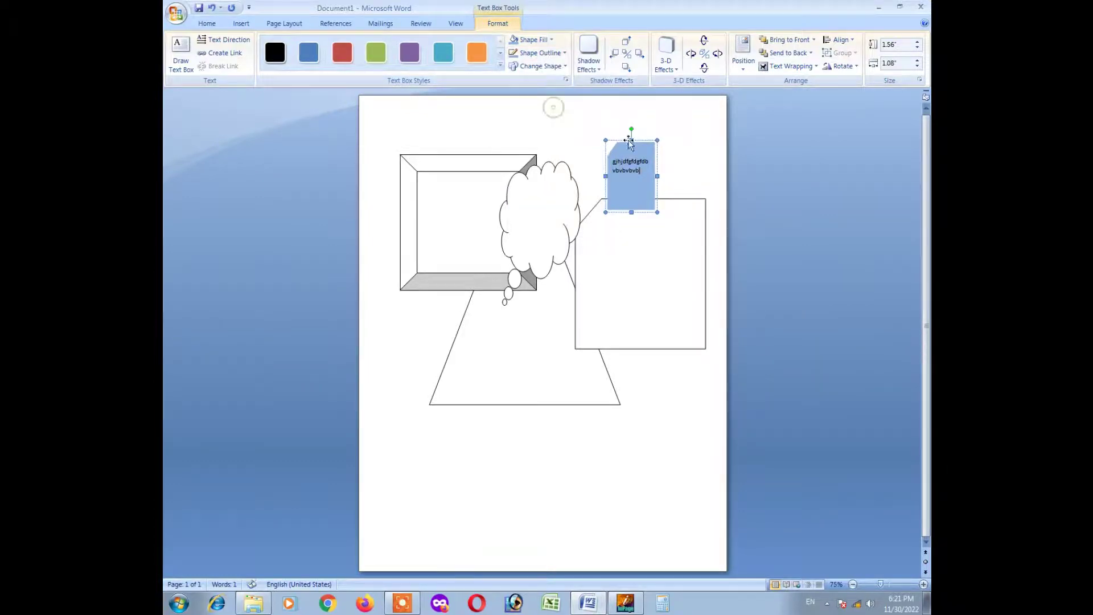
pyautogui.click(546, 54)
pyautogui.click(605, 114)
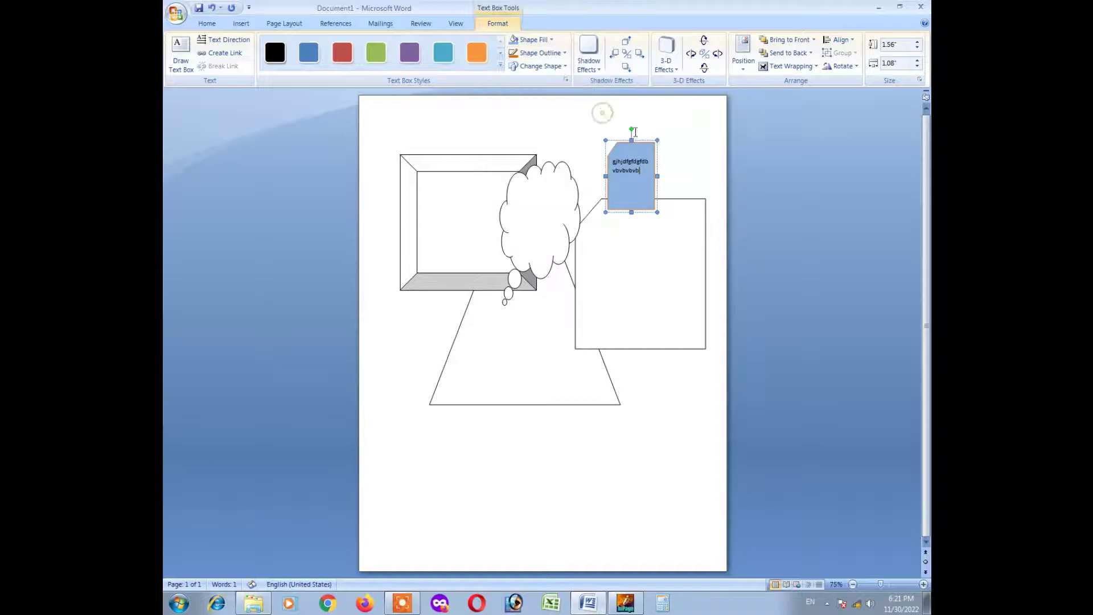
# Change the text box's shape to a rectangle, then to a Pentagon block arrow.
pyautogui.click(889, 585)
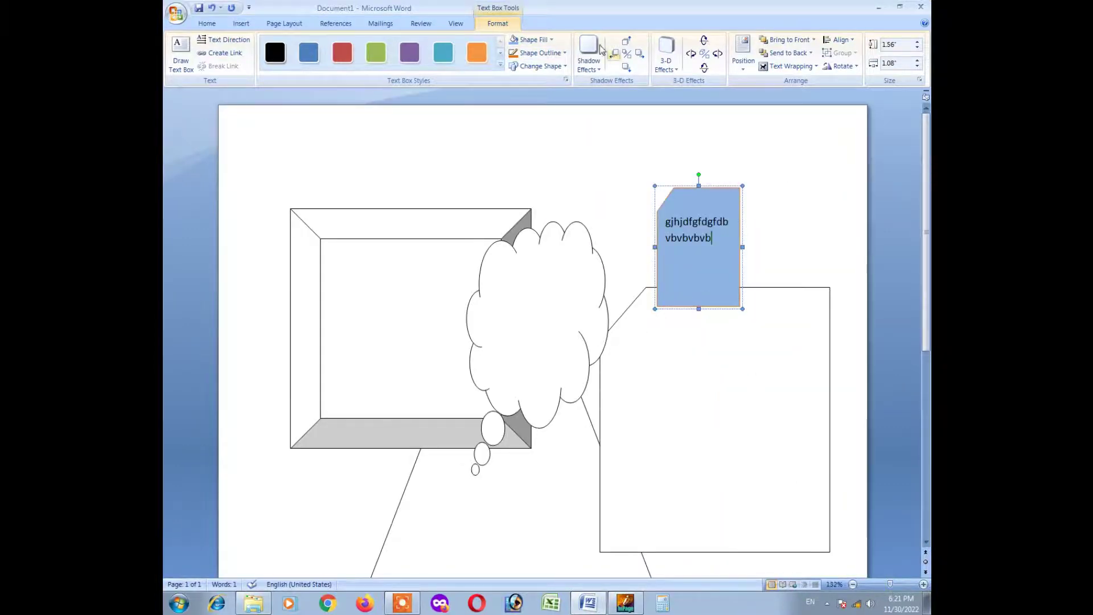
pyautogui.click(558, 73)
pyautogui.click(791, 228)
pyautogui.click(731, 199)
pyautogui.click(565, 67)
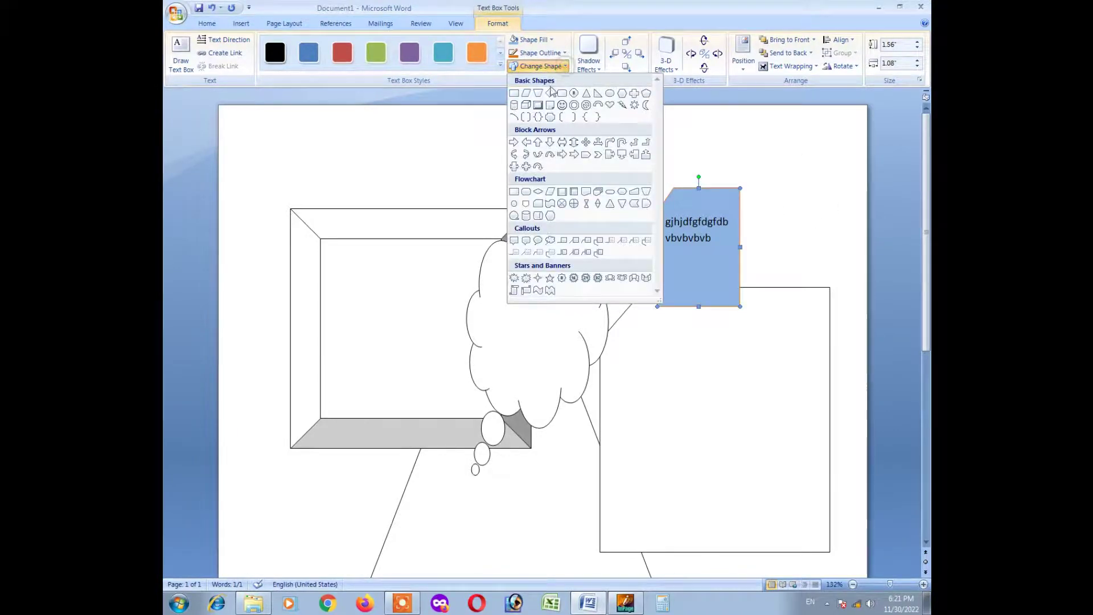
pyautogui.click(514, 93)
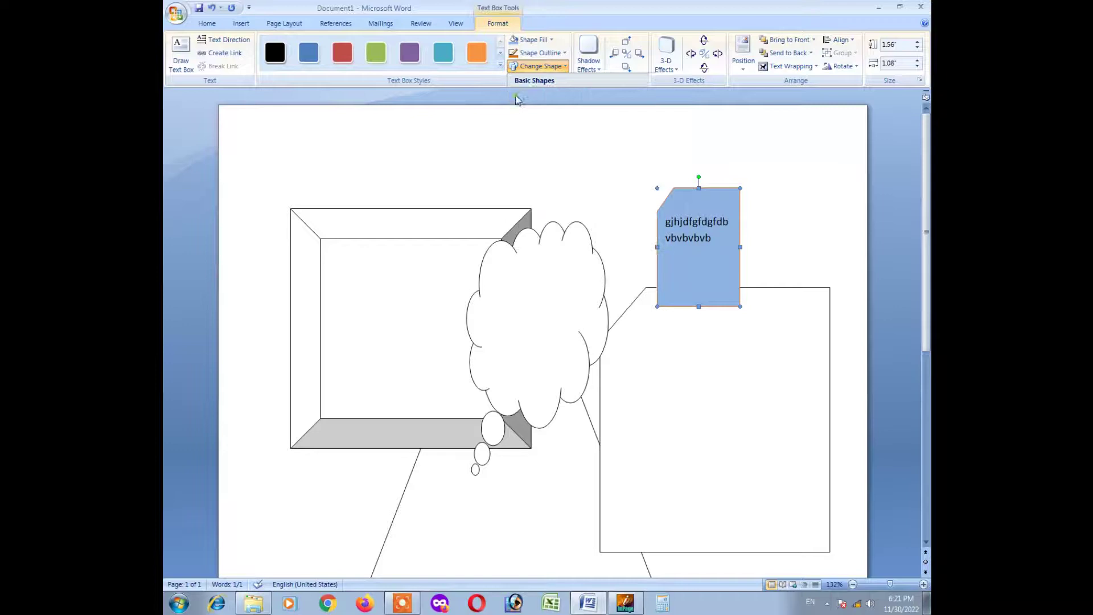
pyautogui.click(566, 68)
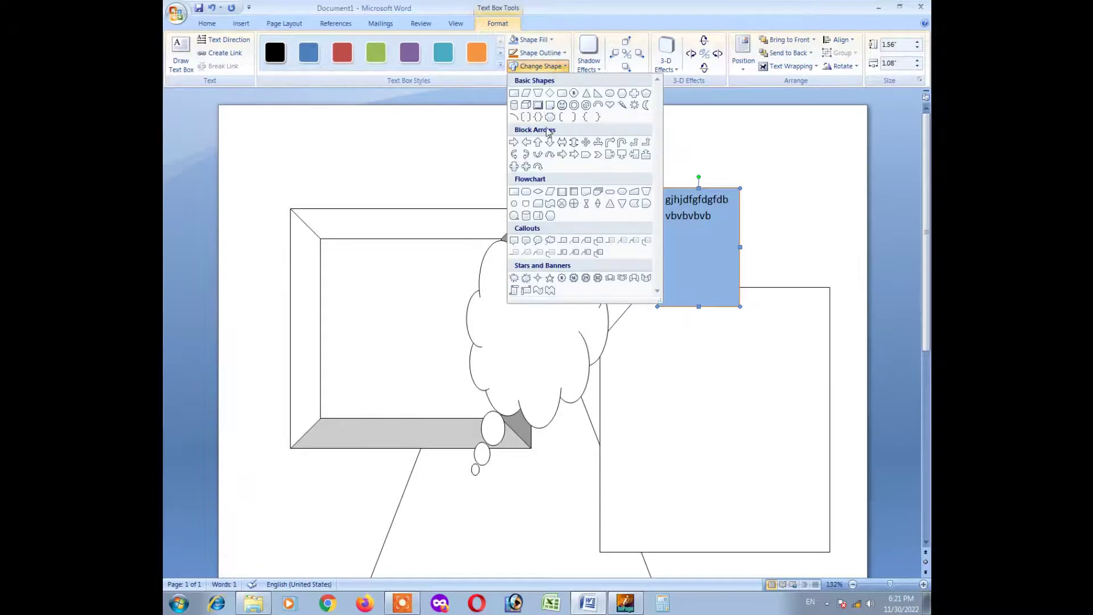
pyautogui.click(585, 155)
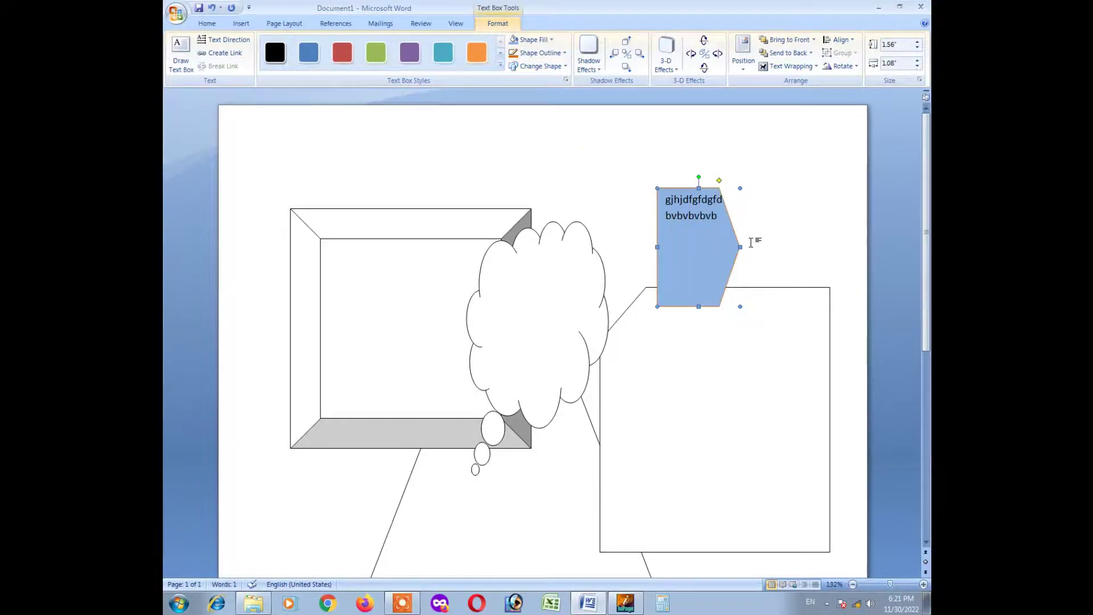
# Give the pentagon text box a shadow effect and nudge the shadow into place.
pyautogui.click(589, 57)
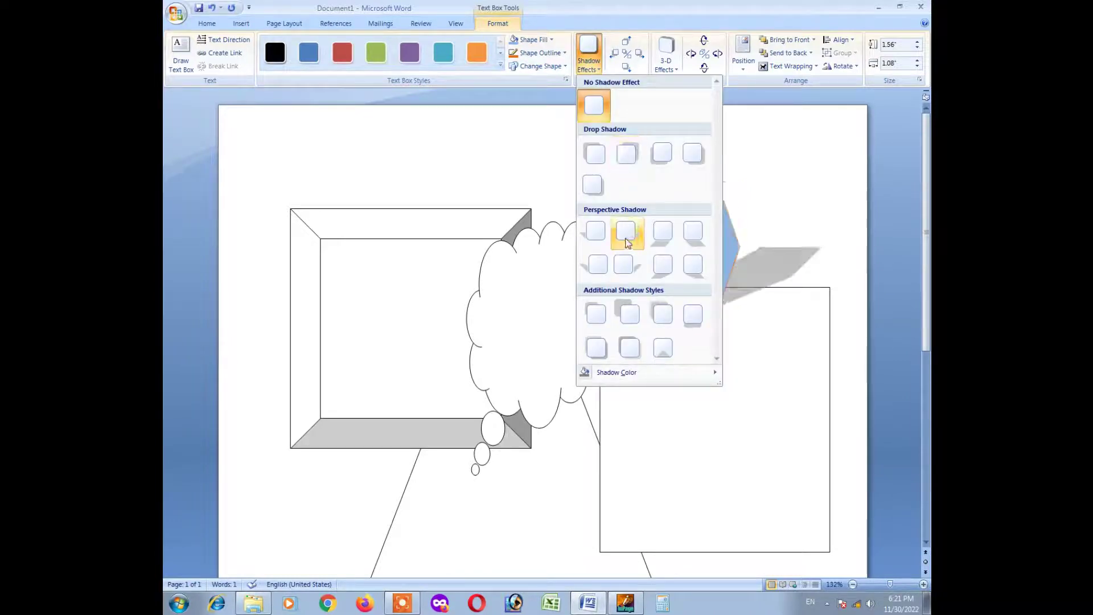
pyautogui.click(662, 160)
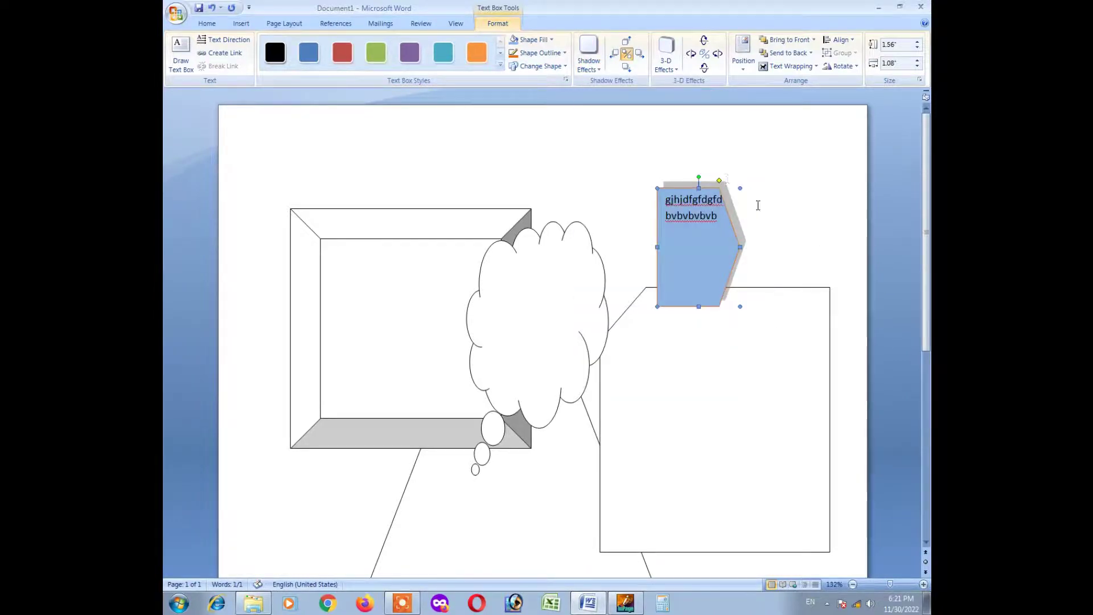
pyautogui.click(623, 43)
pyautogui.click(624, 70)
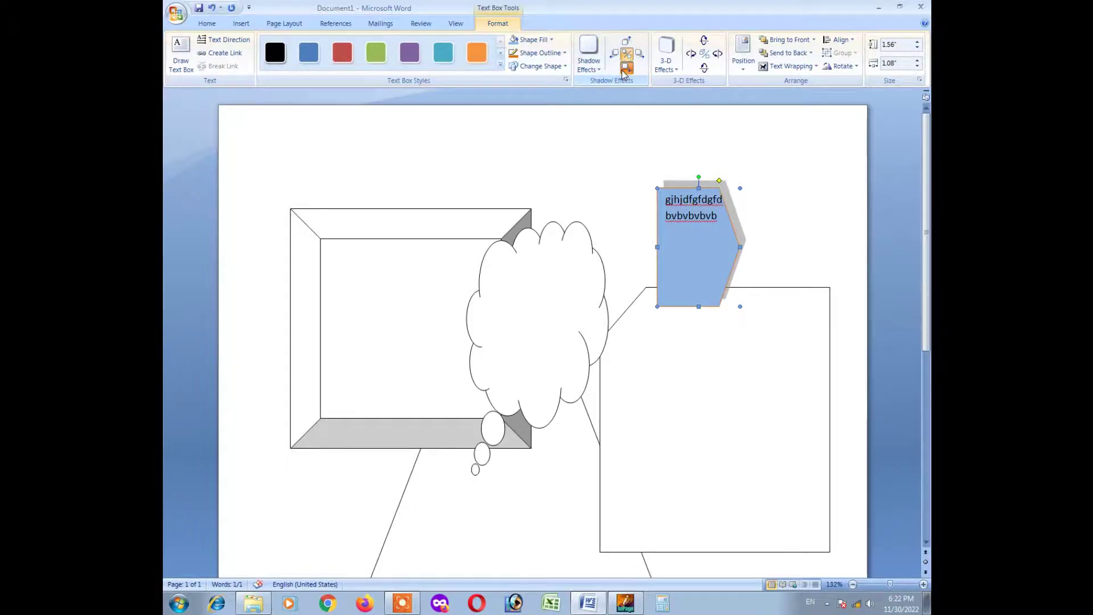
pyautogui.click(613, 57)
pyautogui.click(613, 57)
pyautogui.click(613, 57)
pyautogui.click(640, 54)
pyautogui.click(639, 53)
pyautogui.click(629, 41)
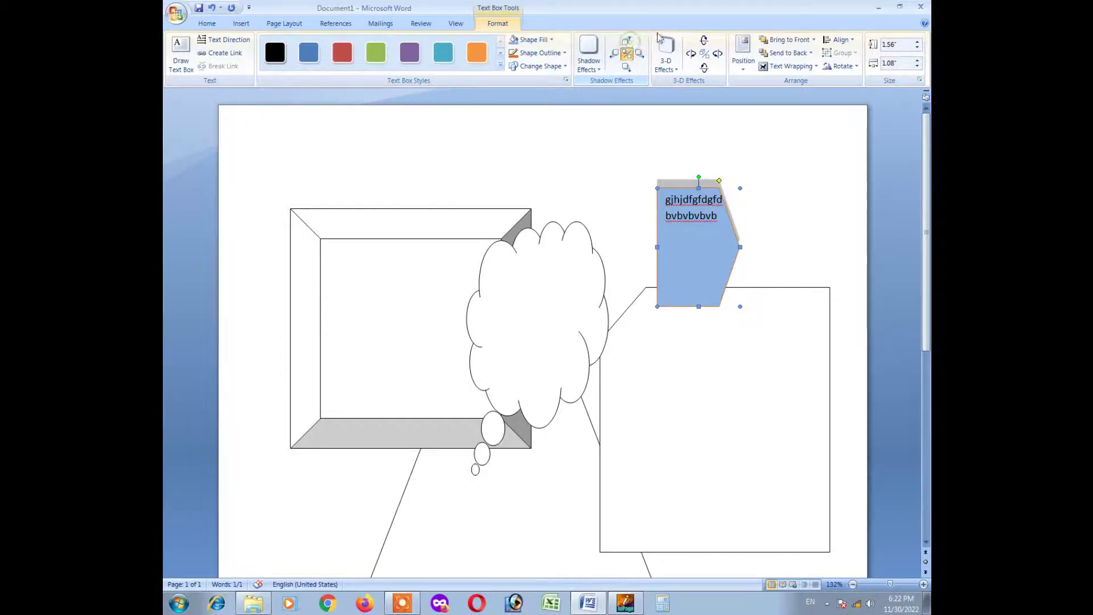
# Try several 3-D extrusion presets, ending with a perspective extrusion slanting up to the right.
pyautogui.click(675, 67)
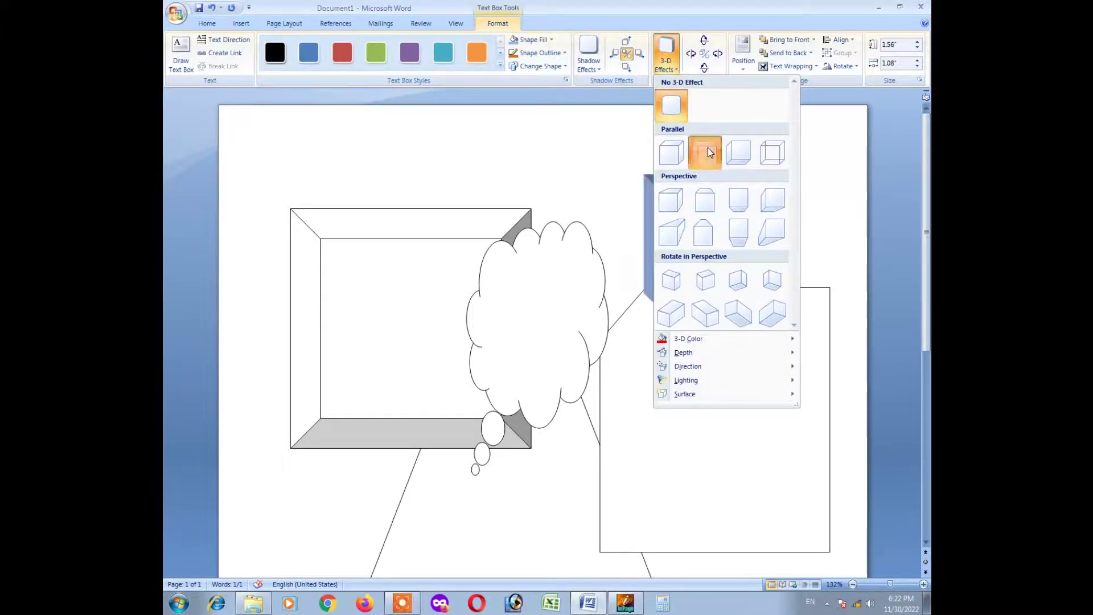
pyautogui.click(708, 148)
pyautogui.click(666, 54)
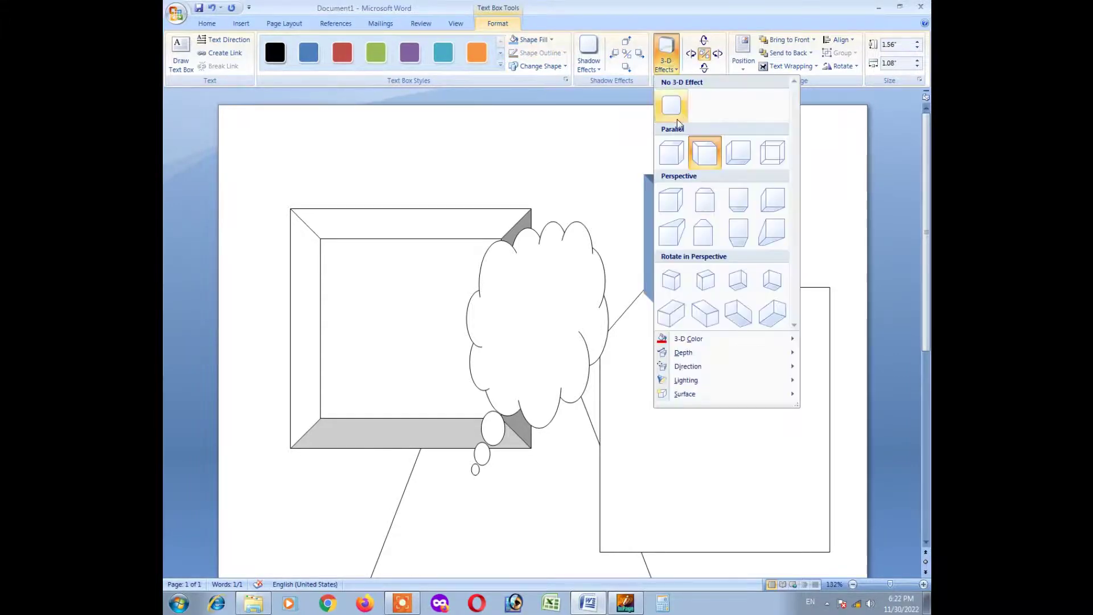
pyautogui.click(673, 230)
pyautogui.scroll(-3, 753, 228)
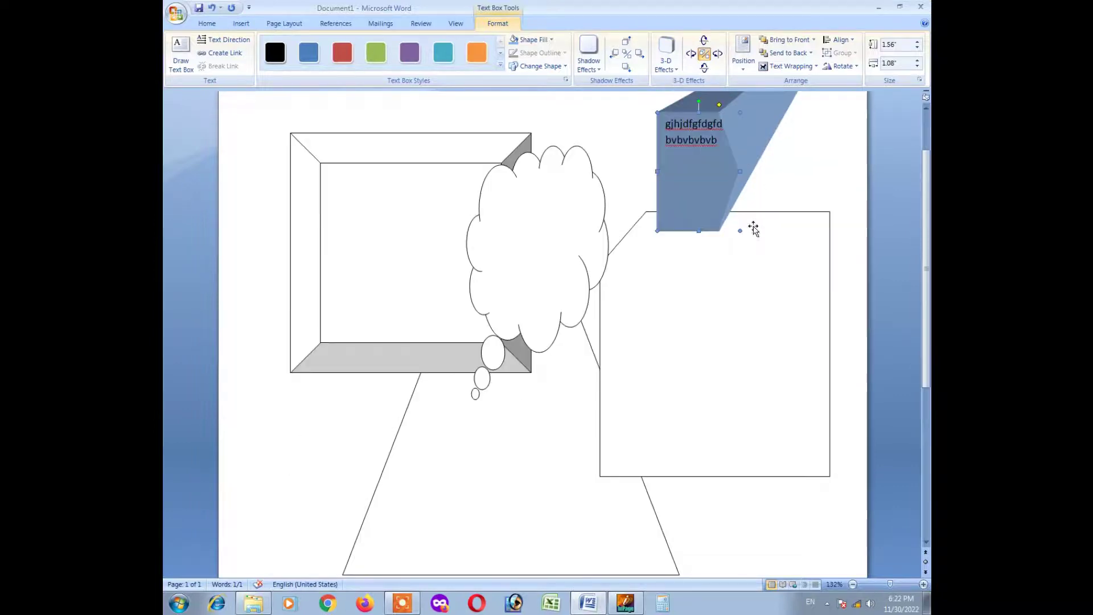
pyautogui.scroll(3, 797, 195)
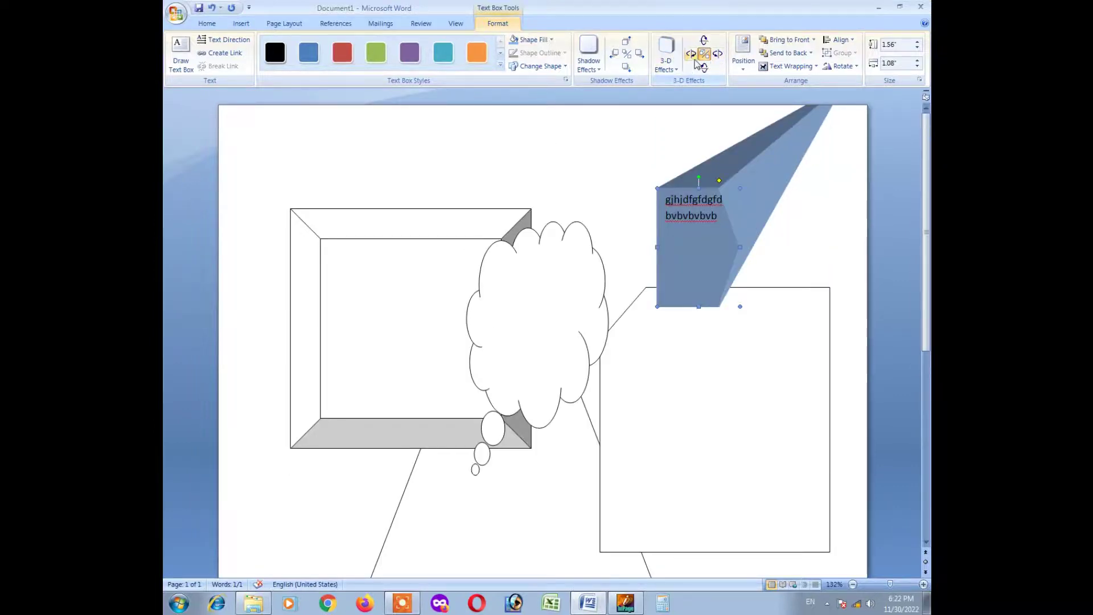
pyautogui.click(678, 61)
pyautogui.click(739, 230)
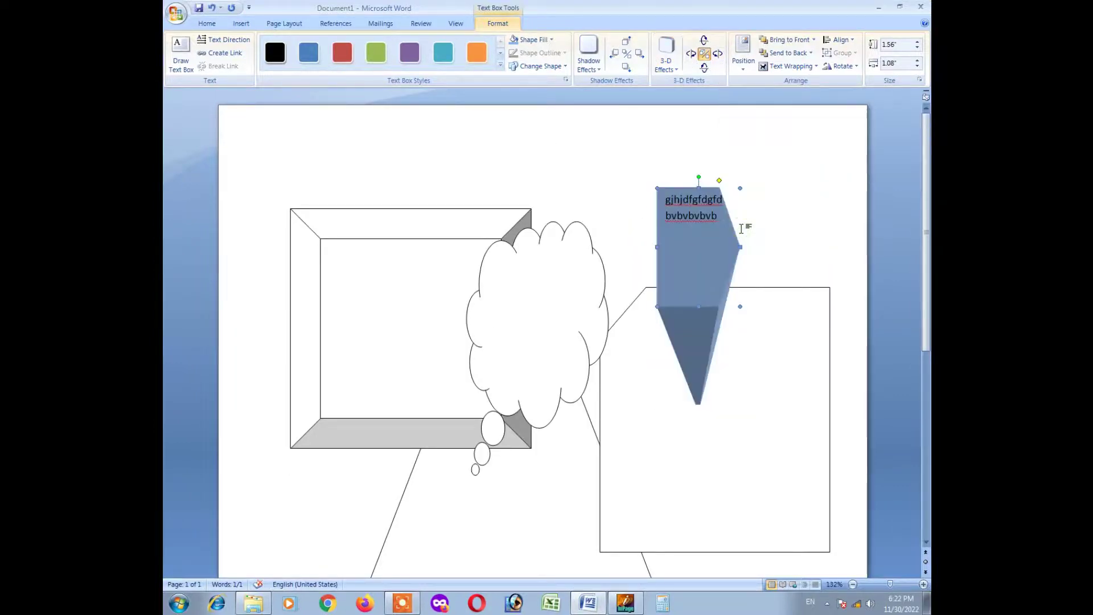
pyautogui.click(665, 54)
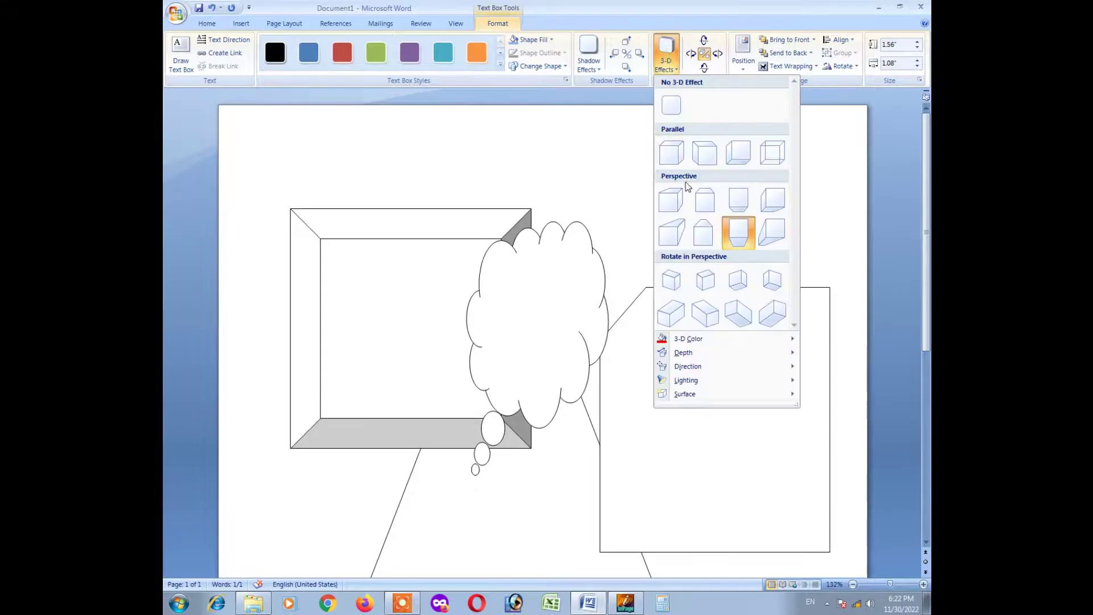
pyautogui.click(670, 232)
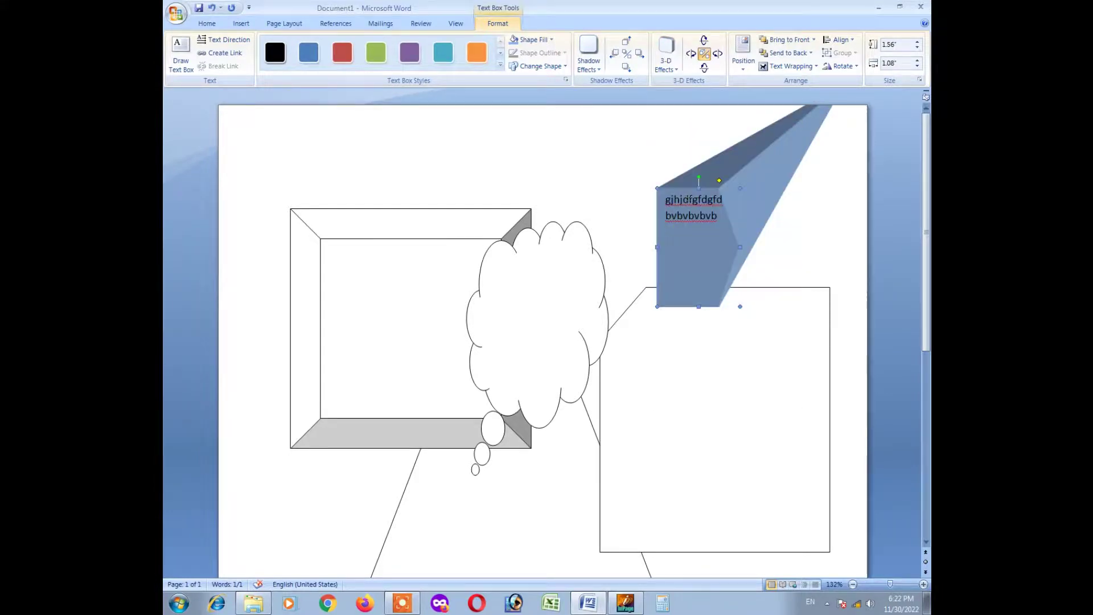
# Tilt the 3-D extrusion repeatedly until its depth stretches left across the page.
pyautogui.click(690, 55)
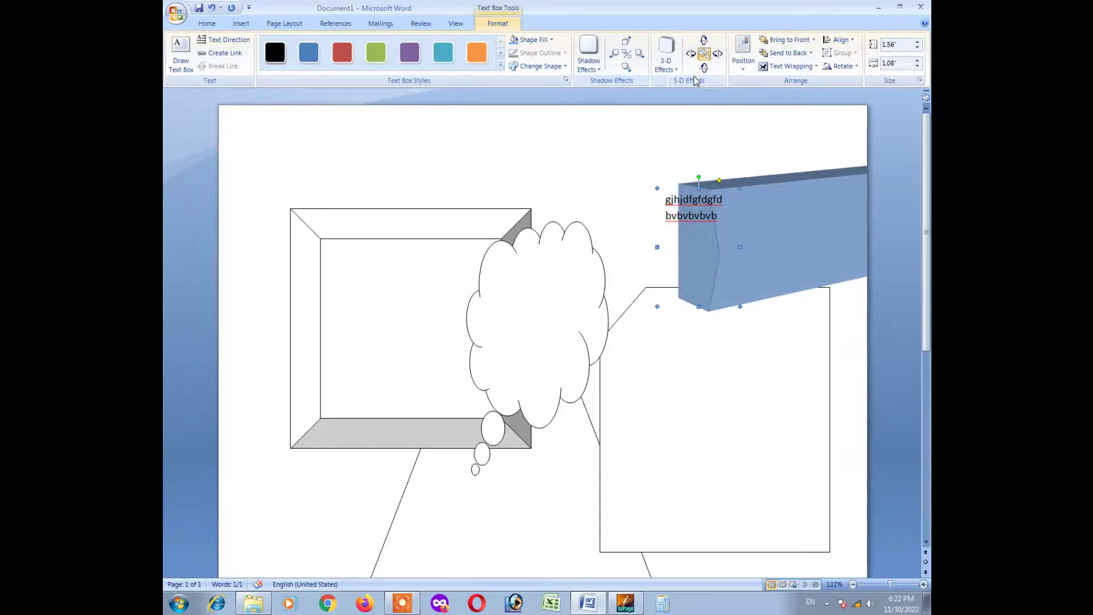
pyautogui.click(706, 41)
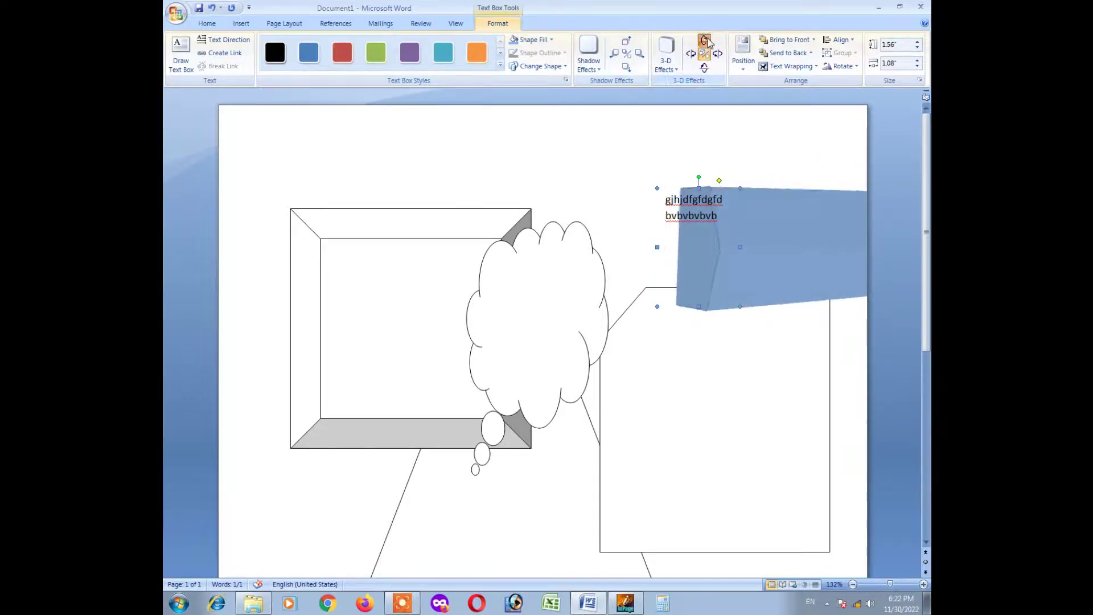
pyautogui.click(706, 68)
pyautogui.click(717, 56)
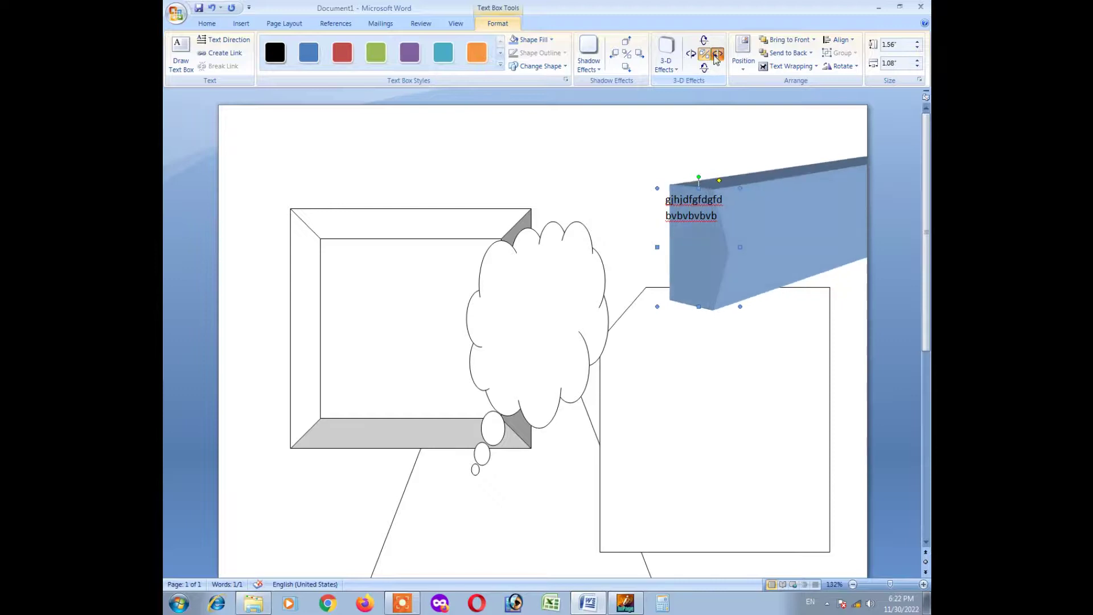
pyautogui.click(716, 56)
pyautogui.click(717, 57)
pyautogui.click(717, 56)
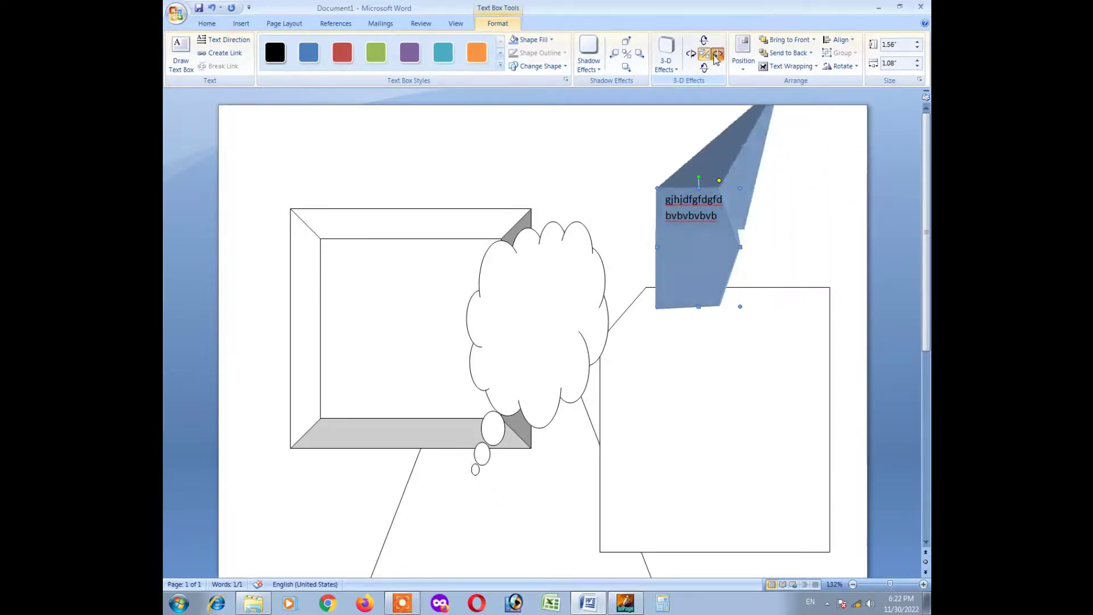
pyautogui.click(716, 56)
pyautogui.click(716, 56)
pyautogui.click(716, 57)
pyautogui.click(716, 57)
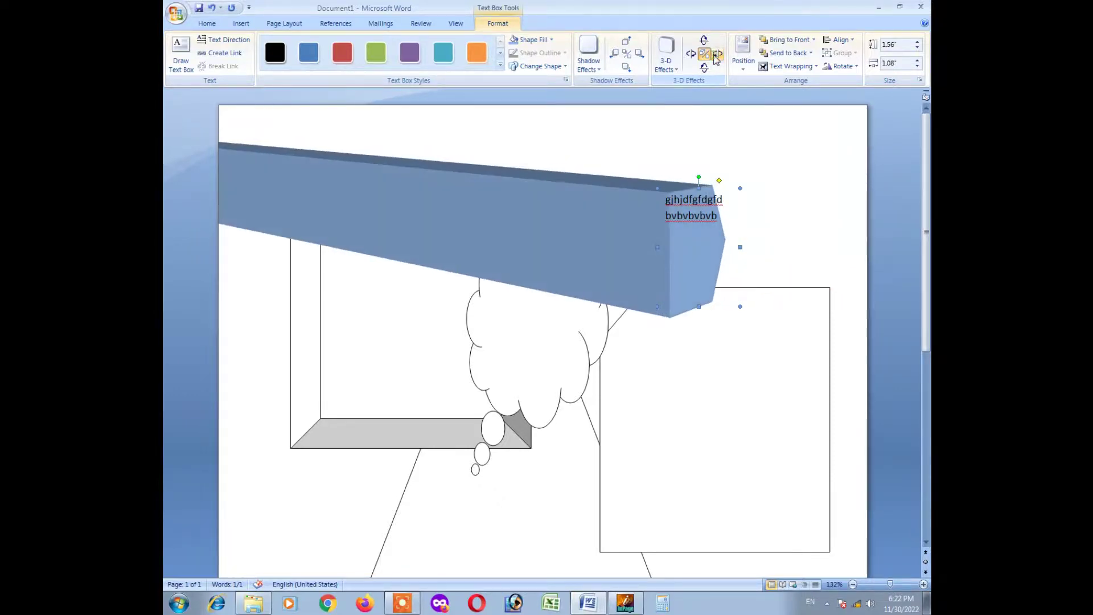
pyautogui.click(745, 54)
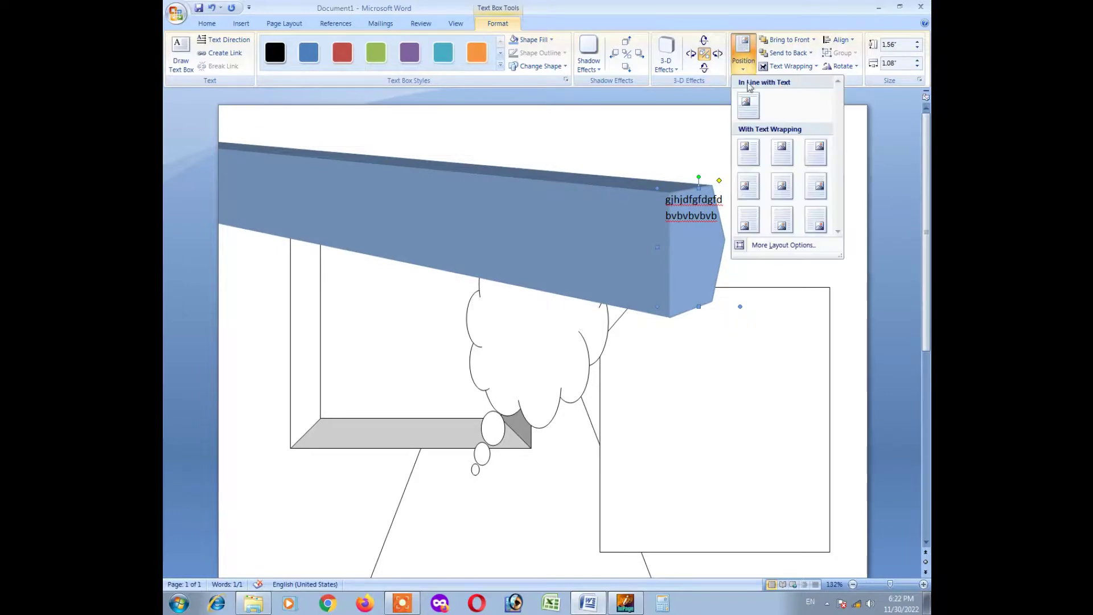
# Apply a Parallel 3-D effect and position the text box at the bottom centre of the page.
pyautogui.click(748, 104)
pyautogui.click(743, 54)
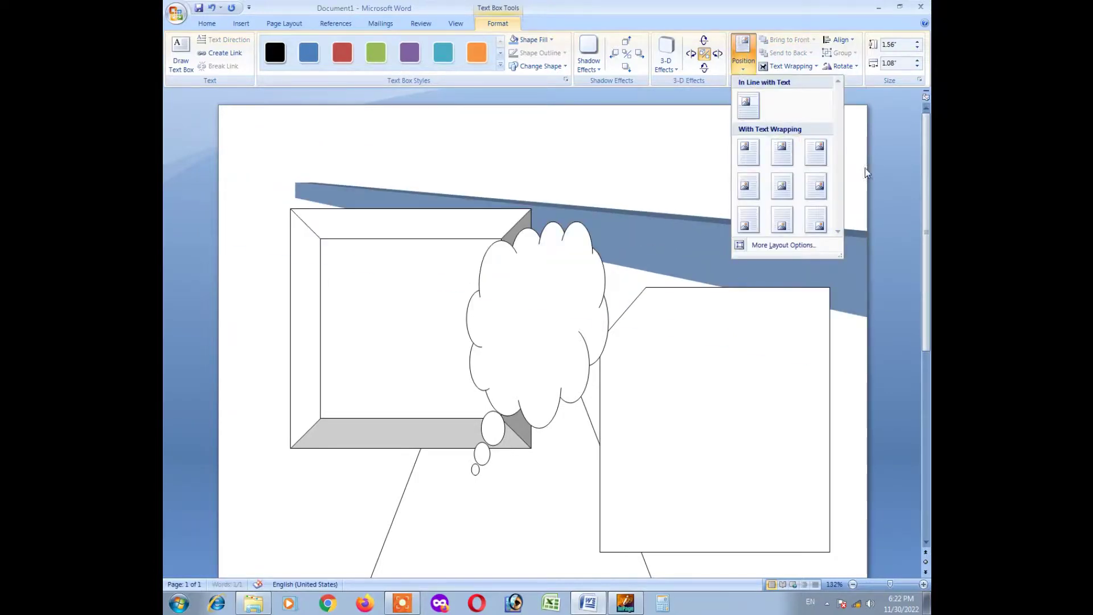
pyautogui.click(816, 152)
pyautogui.click(666, 54)
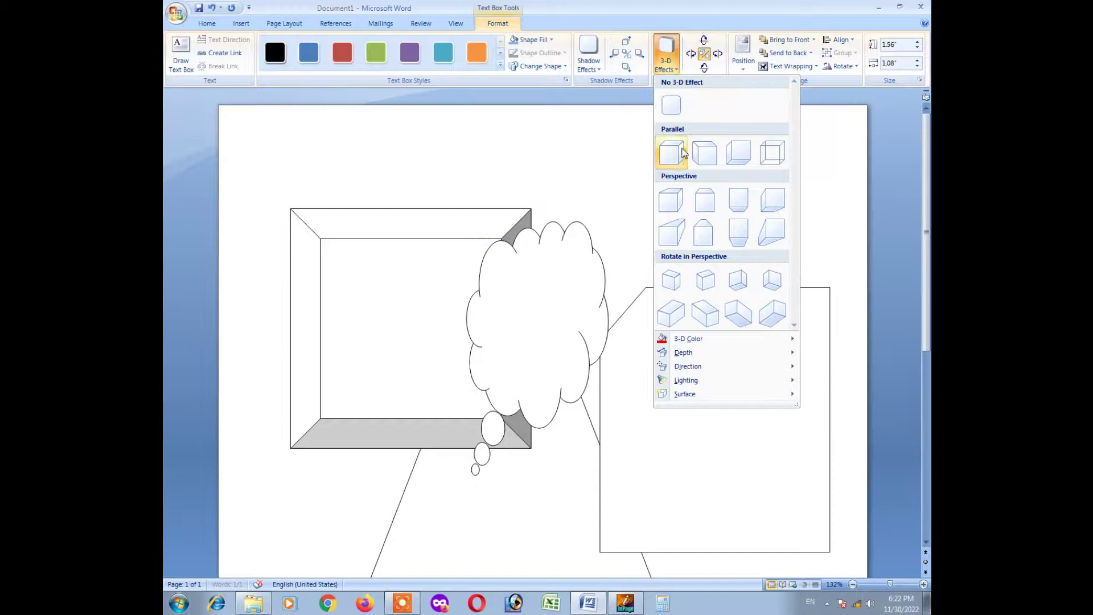
pyautogui.click(683, 149)
pyautogui.click(735, 55)
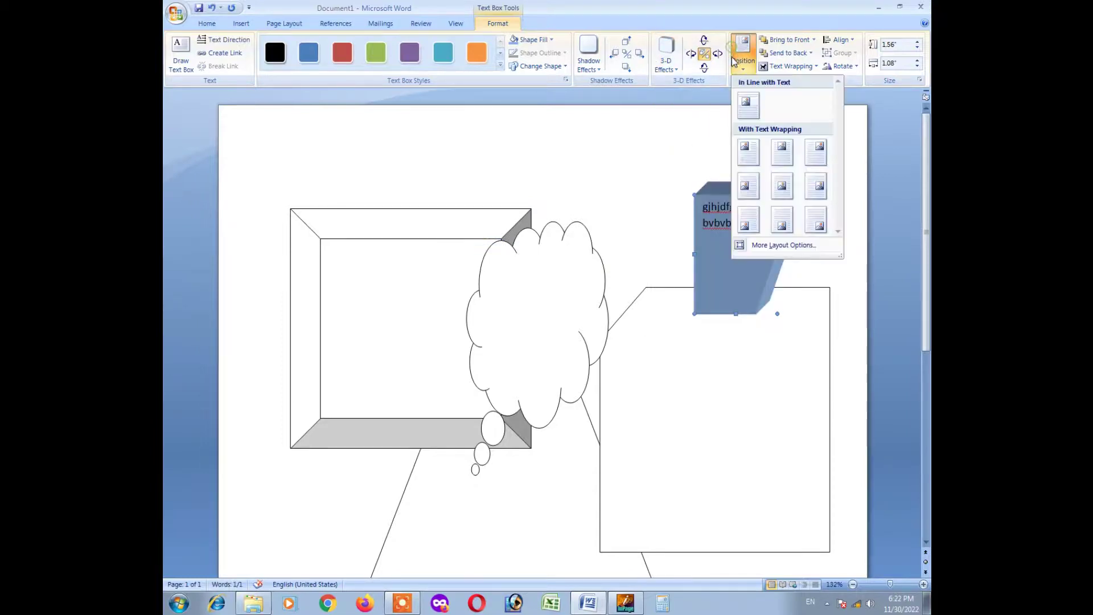
pyautogui.click(748, 104)
pyautogui.click(743, 54)
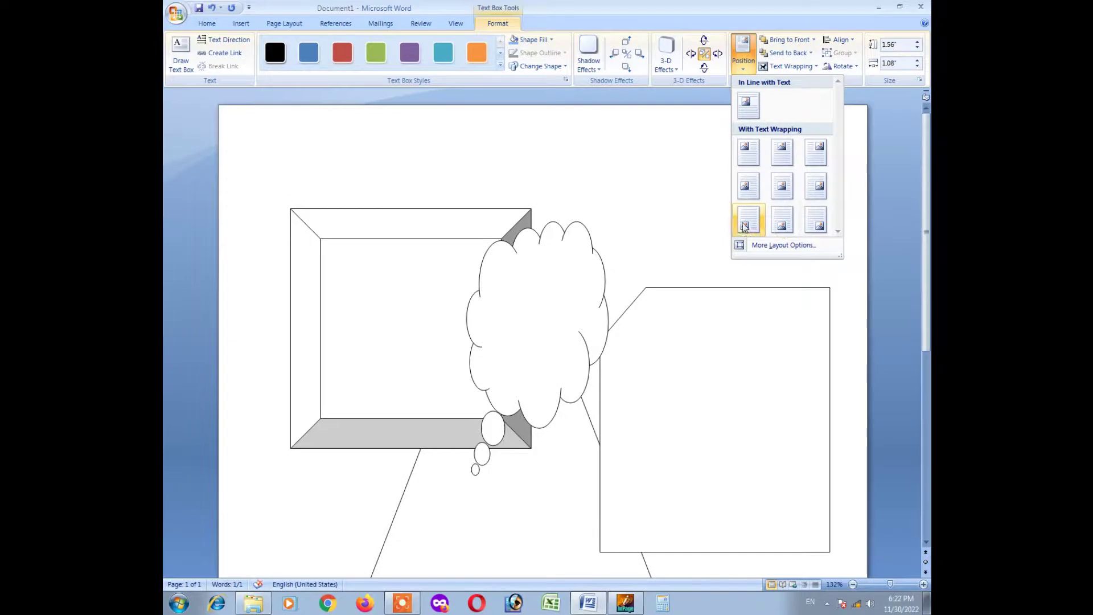
pyautogui.click(779, 223)
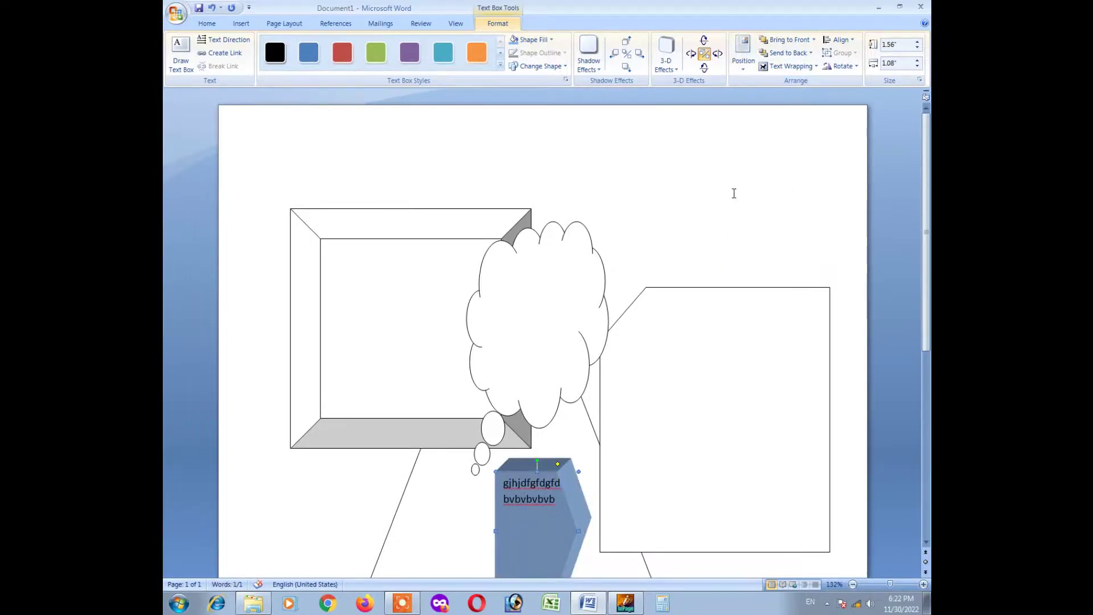
# Send the text box to back, then bring it in front of the trapezoid.
pyautogui.click(789, 66)
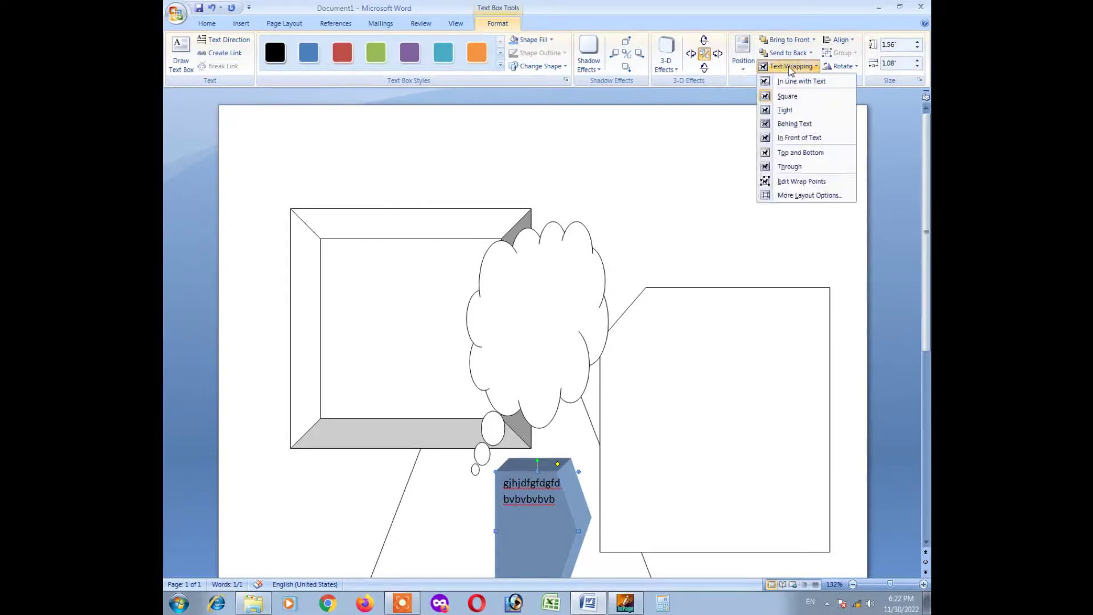
pyautogui.click(744, 46)
pyautogui.click(777, 42)
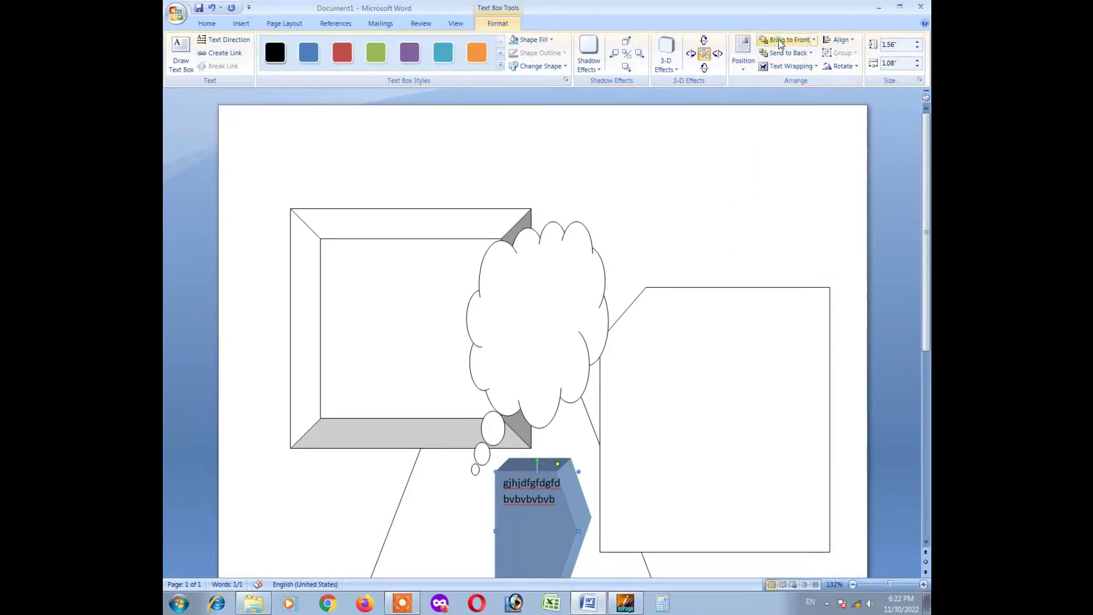
pyautogui.click(783, 52)
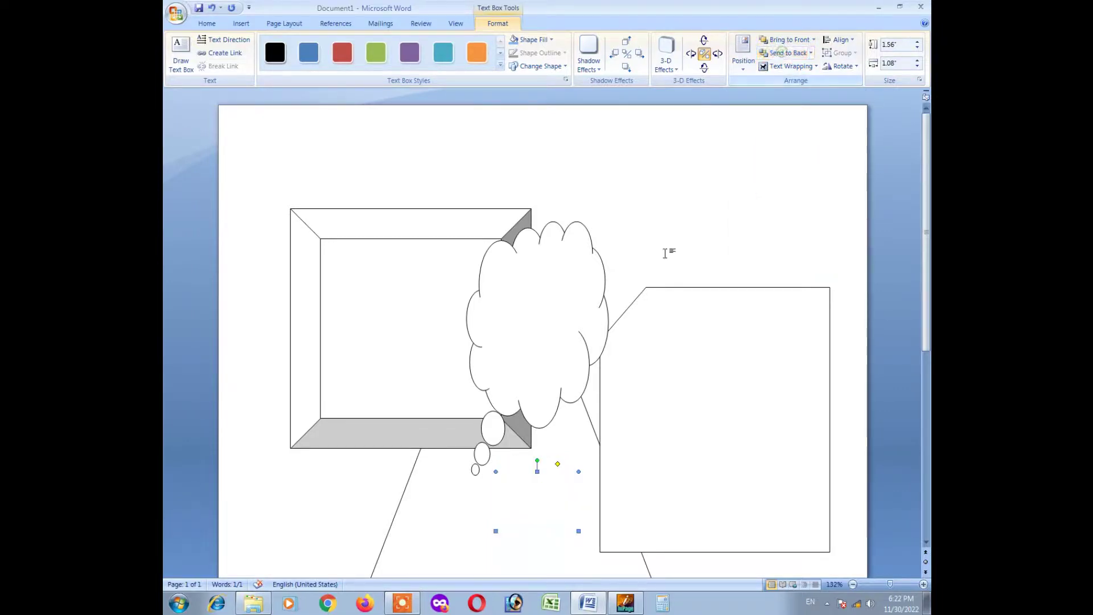
pyautogui.scroll(-3, 558, 444)
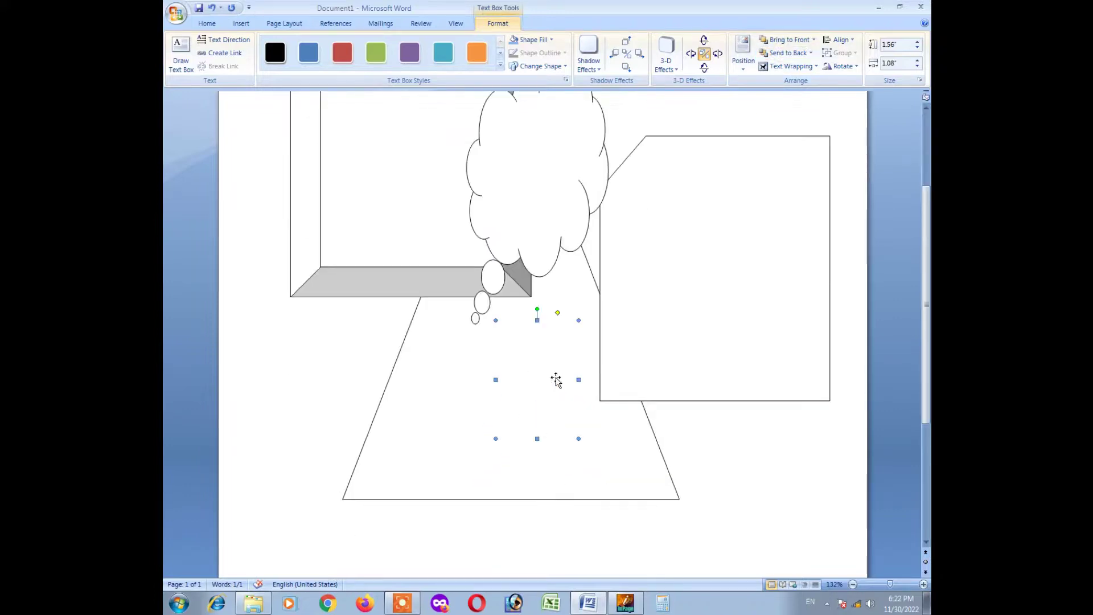
pyautogui.click(777, 43)
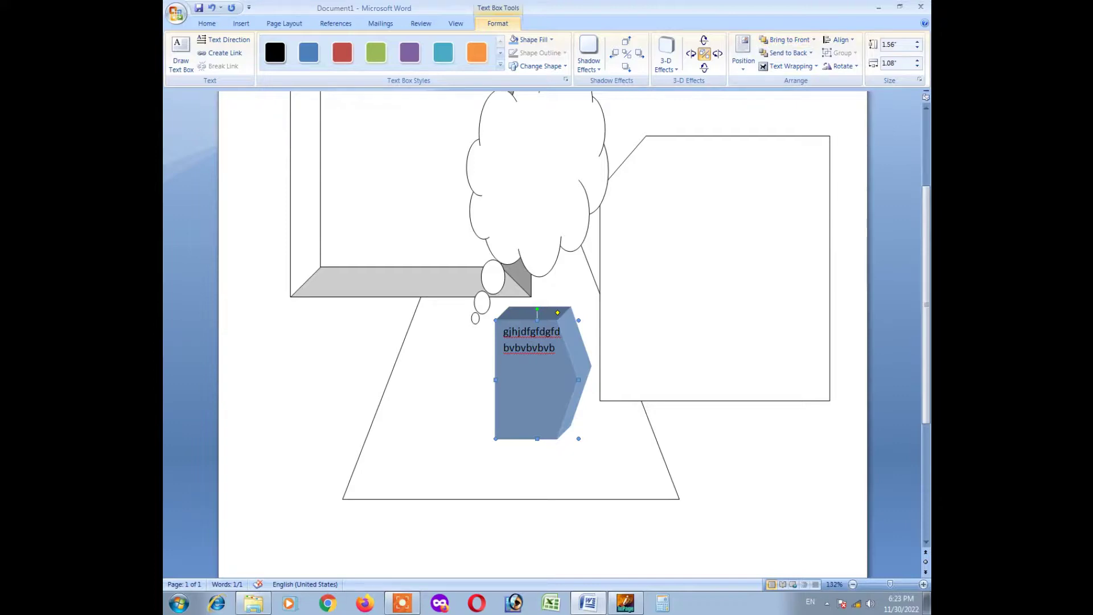
pyautogui.click(786, 53)
pyautogui.click(789, 40)
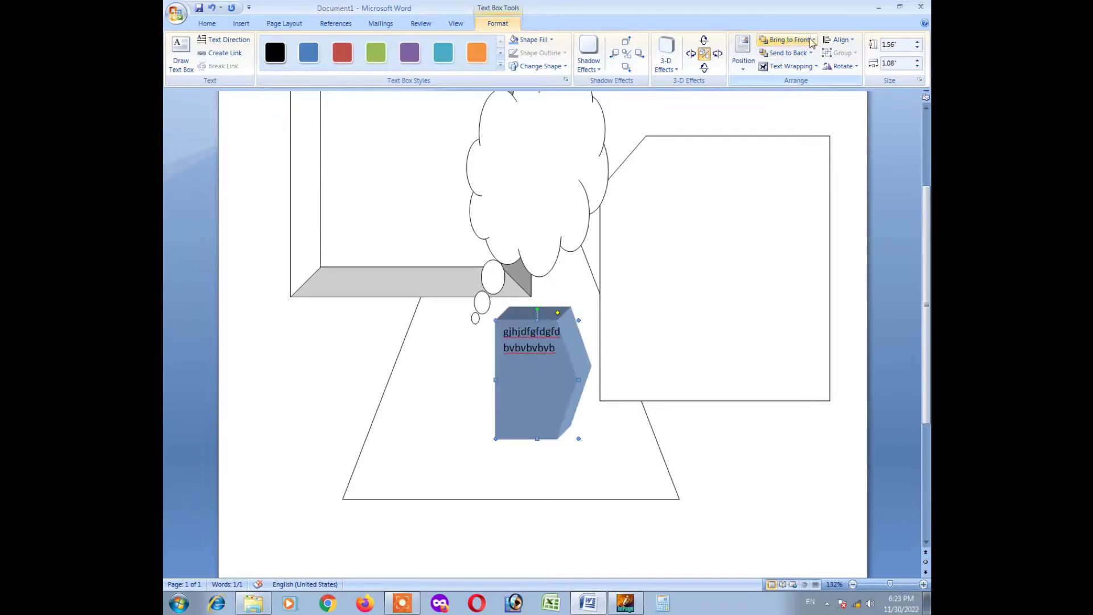
pyautogui.click(840, 39)
pyautogui.click(839, 40)
pyautogui.click(904, 48)
pyautogui.click(894, 45)
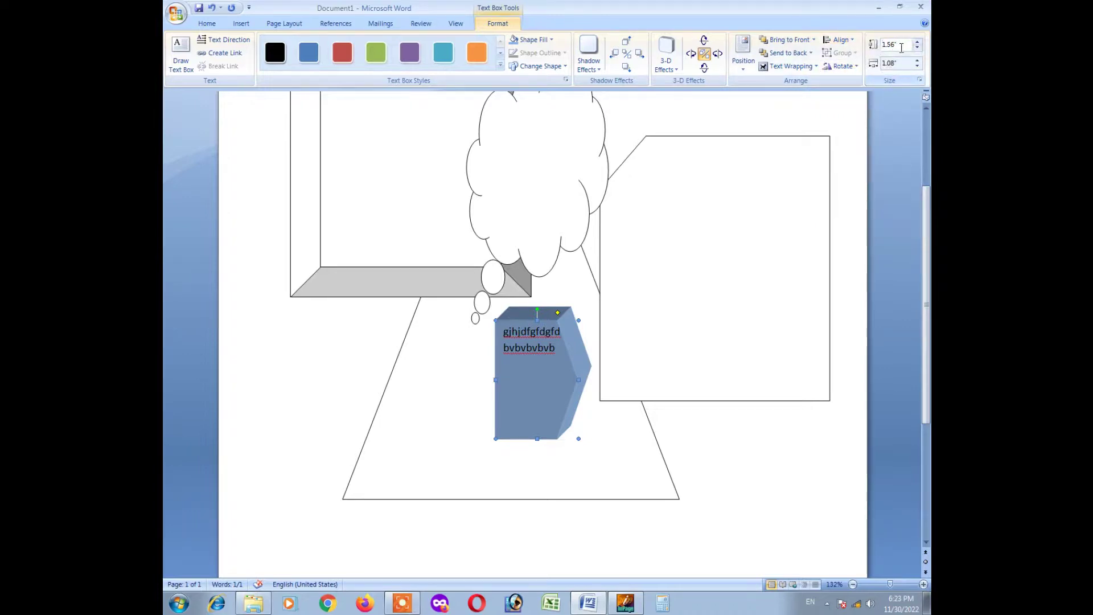
# Set the text box height to 3 inches.
pyautogui.doubleClick(903, 45)
pyautogui.write('3')
pyautogui.press('Return')
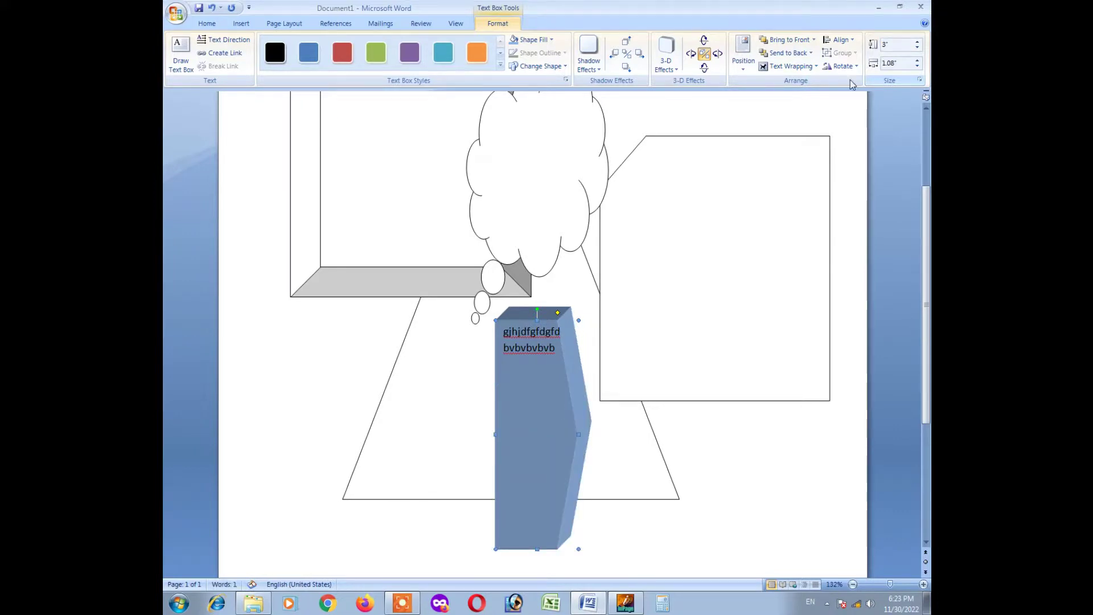
pyautogui.click(903, 66)
pyautogui.moveTo(904, 66); pyautogui.dragTo(884, 67)
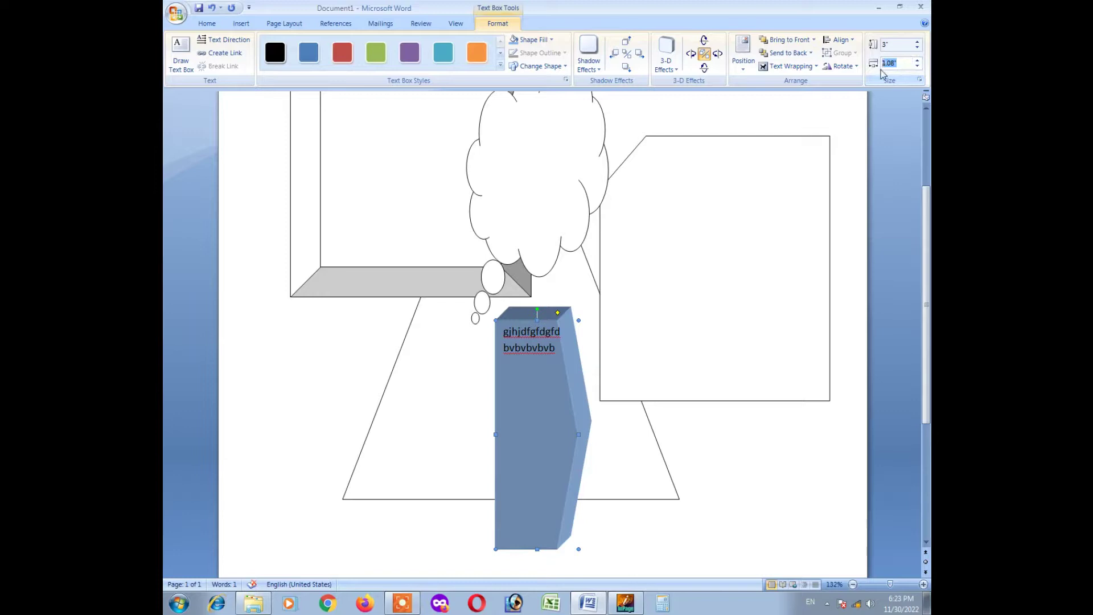
pyautogui.write('56')
pyautogui.write('22"')
pyautogui.press('Return')
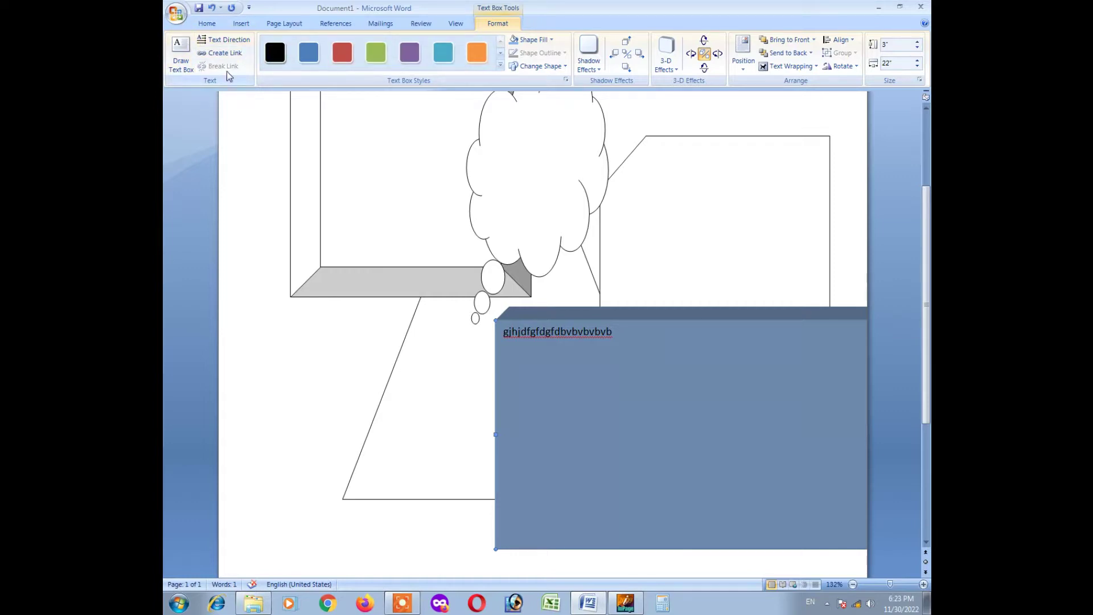
# Restyle the text box white with a green outline and set its width to 2 inches.
pyautogui.click(500, 65)
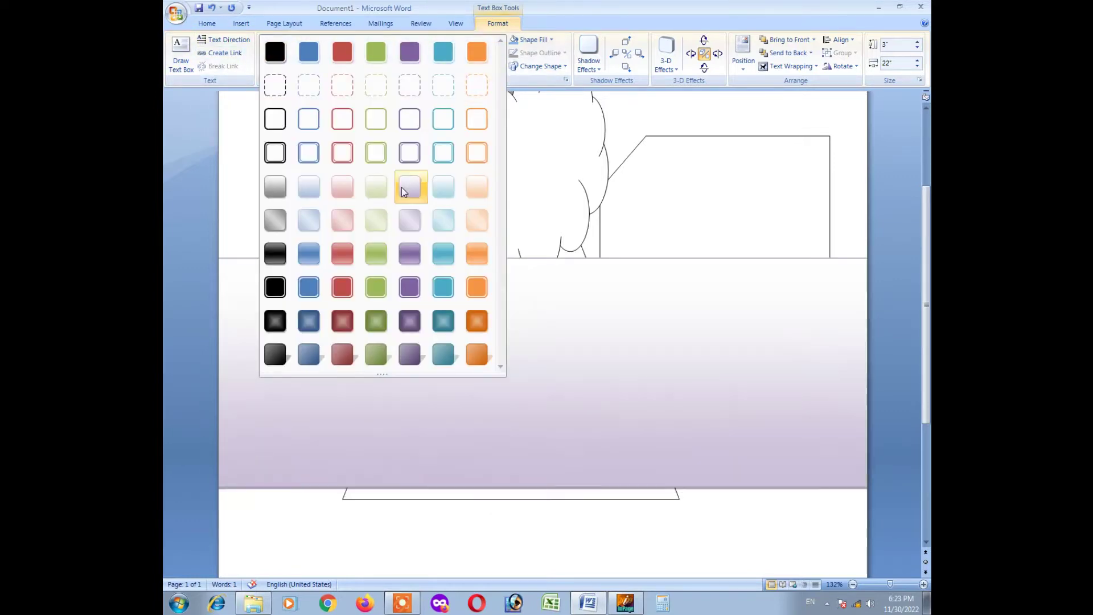
pyautogui.click(400, 258)
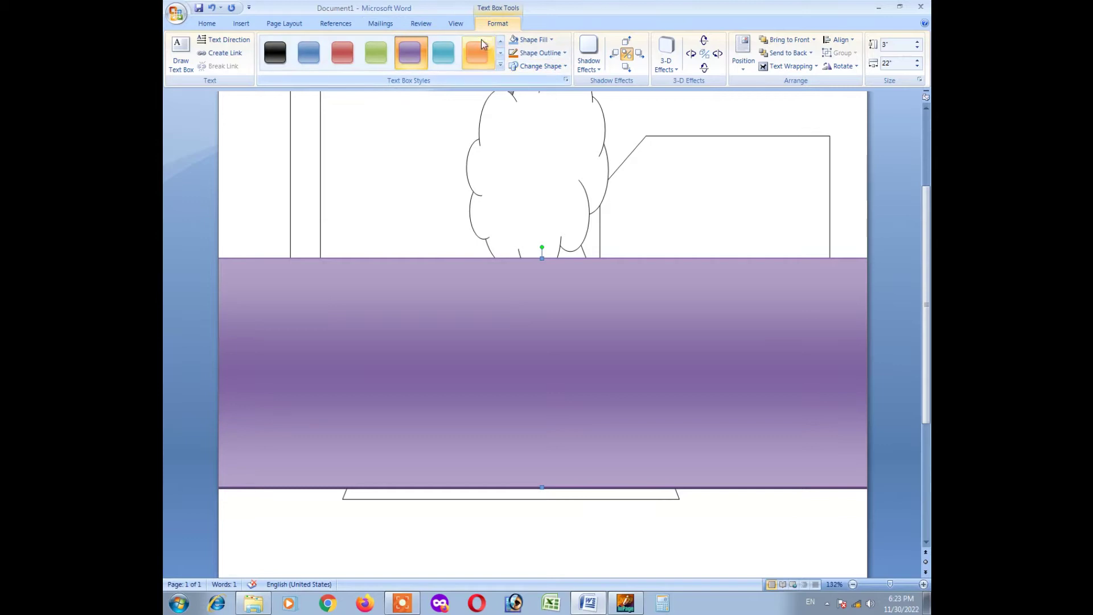
pyautogui.click(501, 64)
pyautogui.click(377, 115)
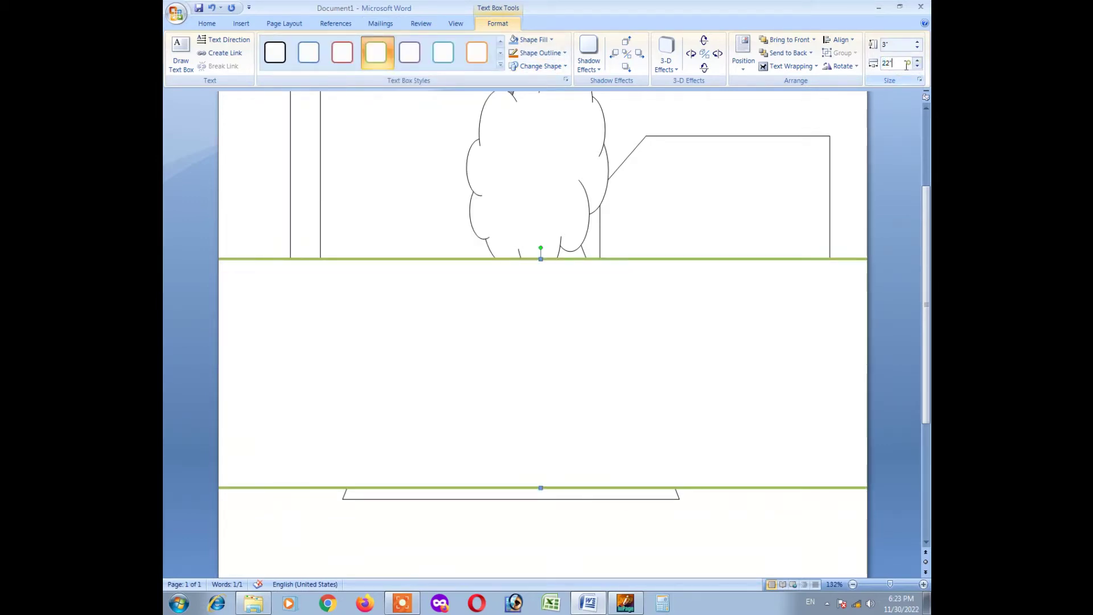
pyautogui.write('2')
pyautogui.press('Return')
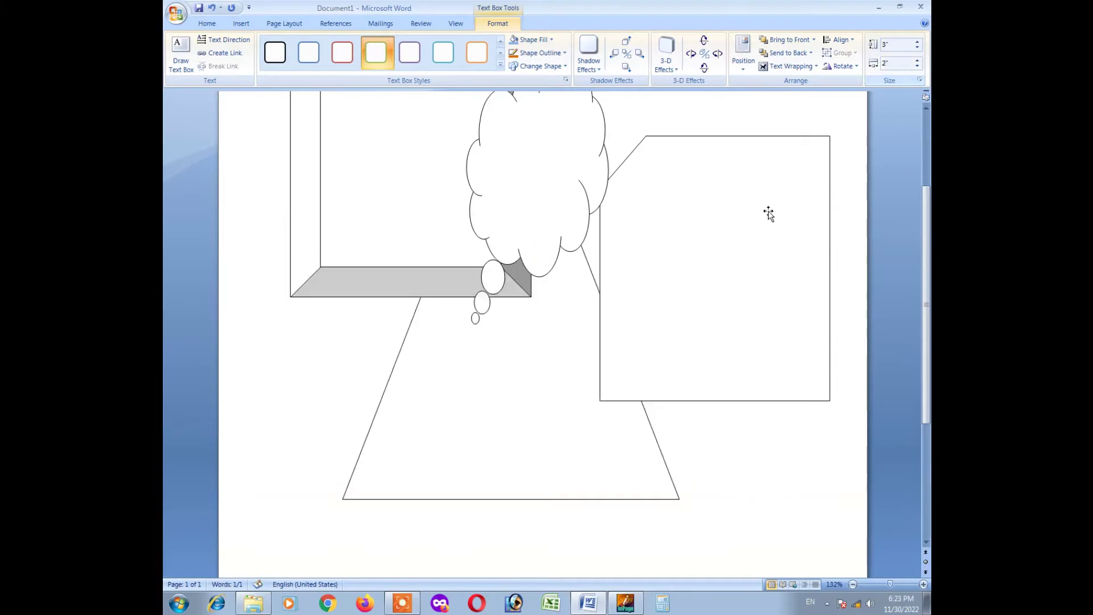
pyautogui.scroll(2, 720, 194)
pyautogui.scroll(3, 722, 199)
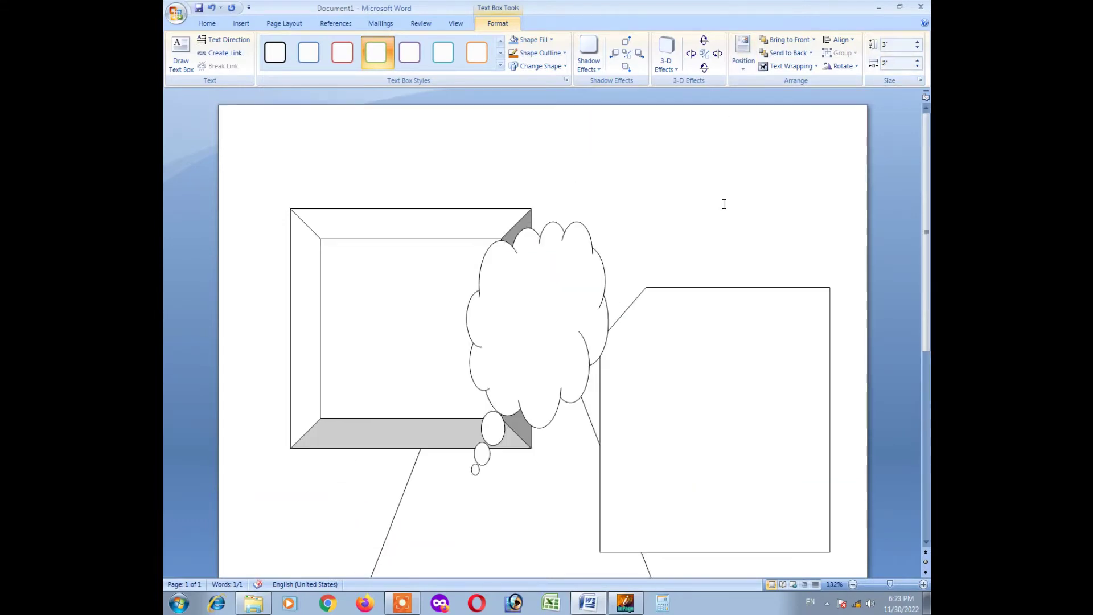
# Apply the purple filled shape style to the large snipped-corner rectangle on the right.
pyautogui.scroll(-1, 721, 262)
pyautogui.scroll(-3, 687, 329)
pyautogui.scroll(-4, 685, 370)
pyautogui.scroll(6, 514, 222)
pyautogui.click(610, 178)
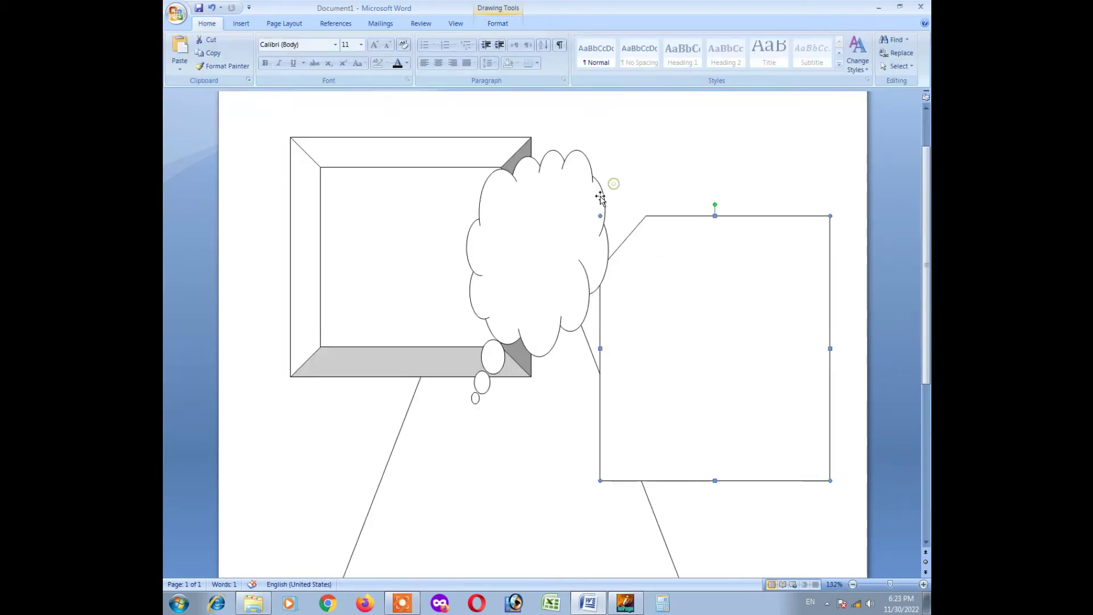
pyautogui.click(497, 24)
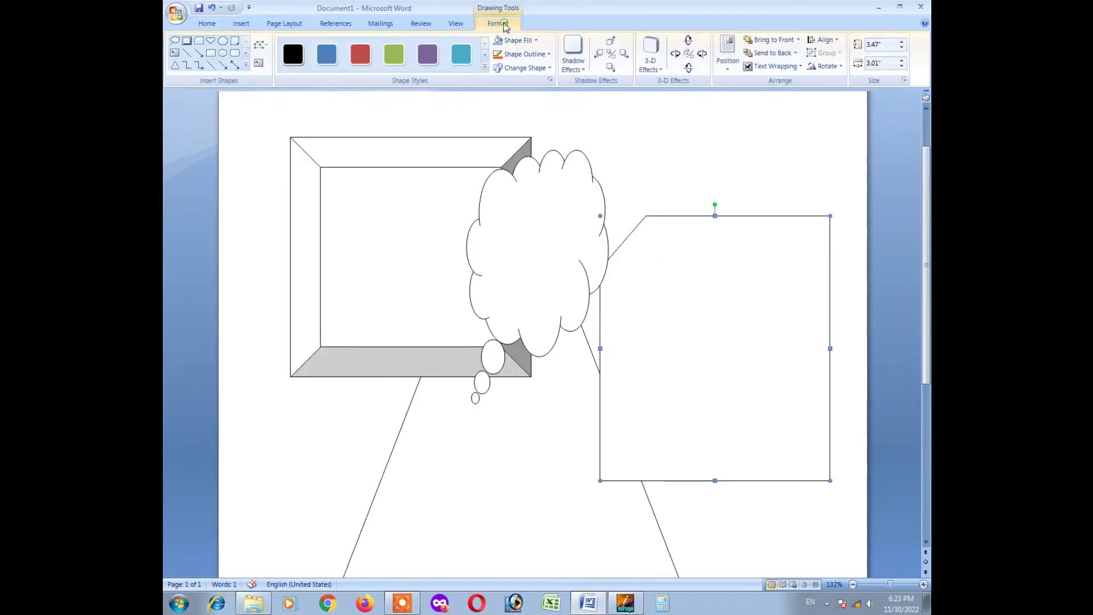
pyautogui.click(361, 54)
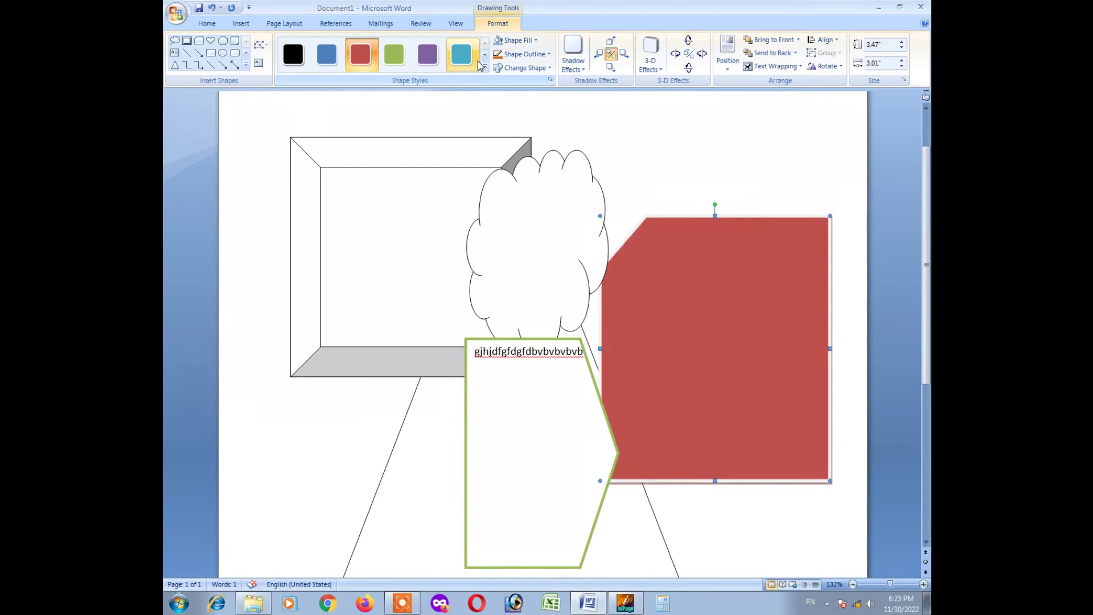
pyautogui.click(485, 67)
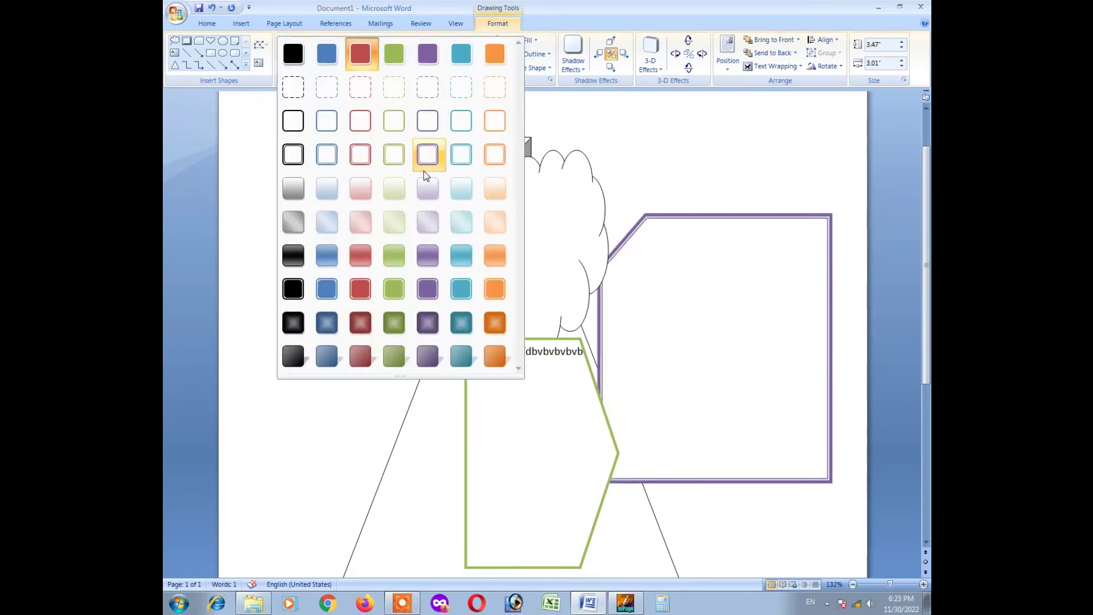
pyautogui.click(427, 289)
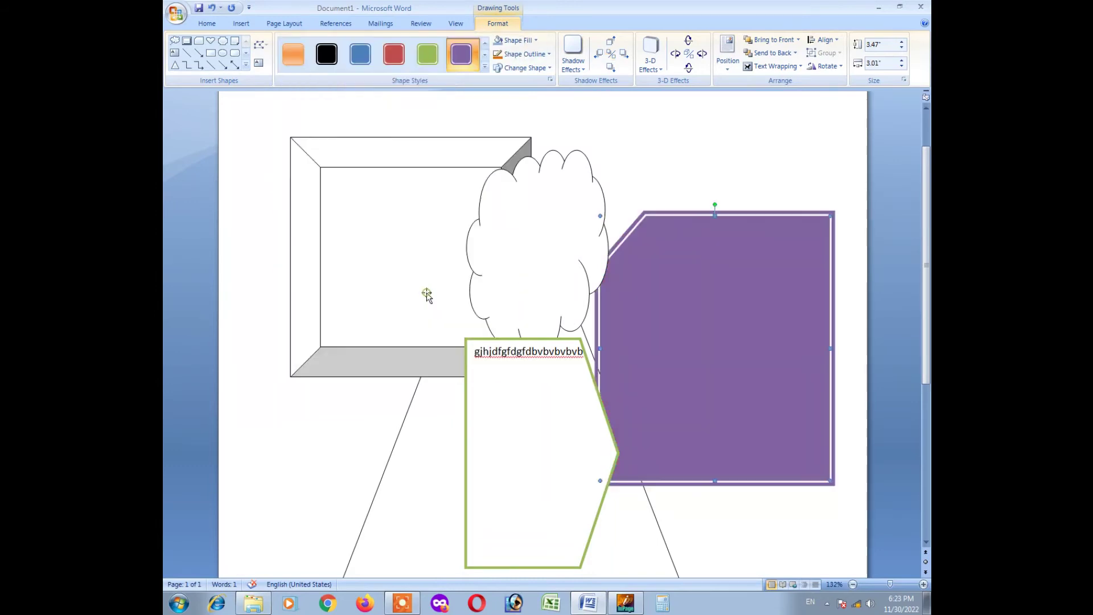